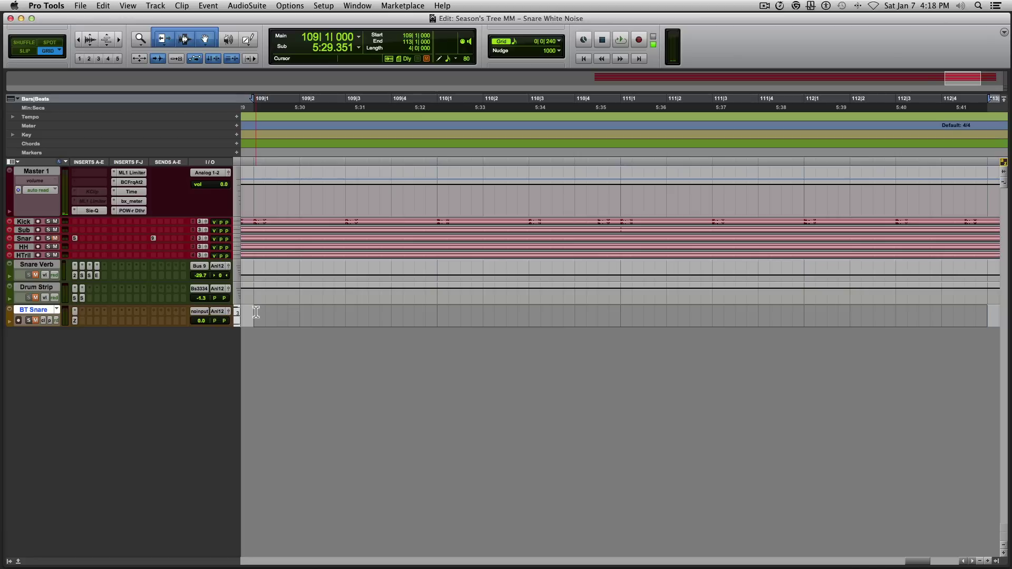
# Play back the four-bar selection starting at bar 109 to hear the existing drums
pyautogui.press('space')
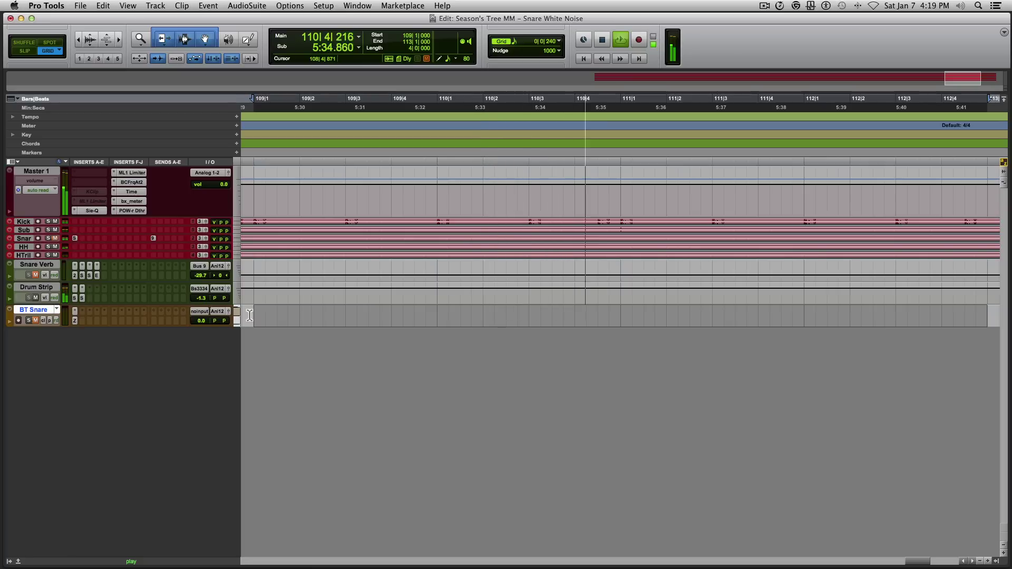
pyautogui.press('space')
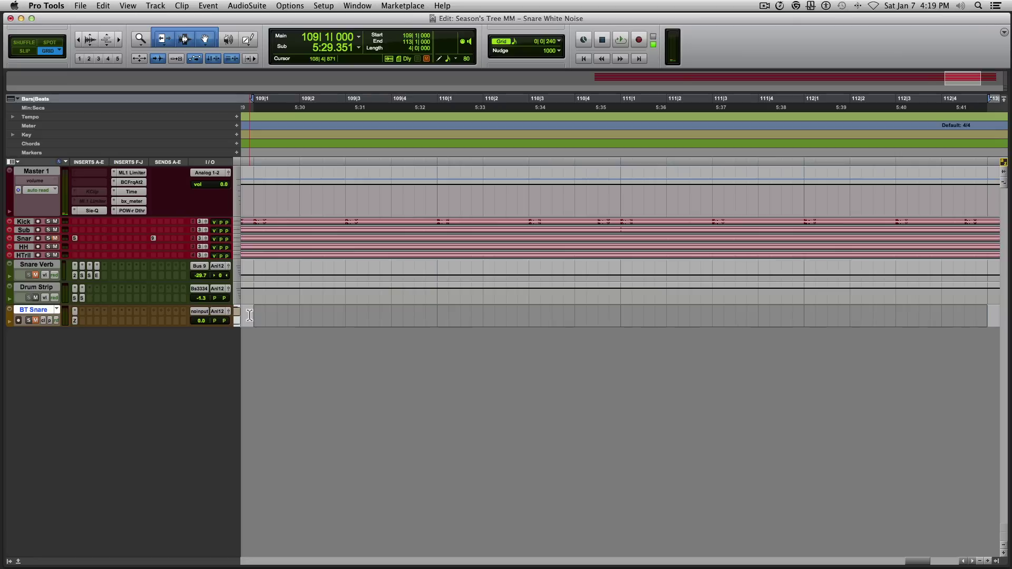
# Create a stereo audio track, a mono aux input and another stereo audio track, naming them SnareSampl, Snare Noise and SnrSmplGrp
pyautogui.press('shift+super+n')
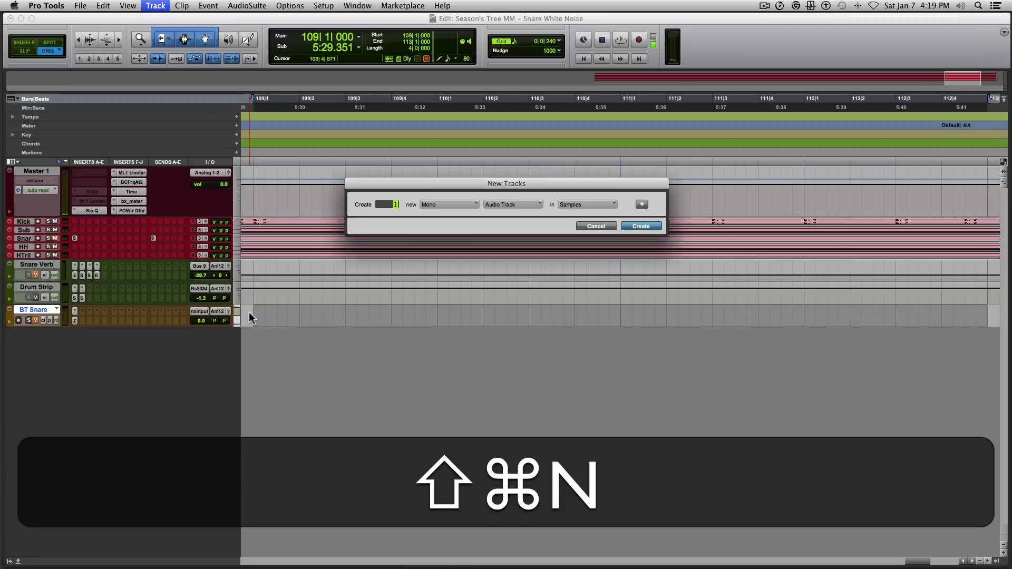
pyautogui.press('super+Right')
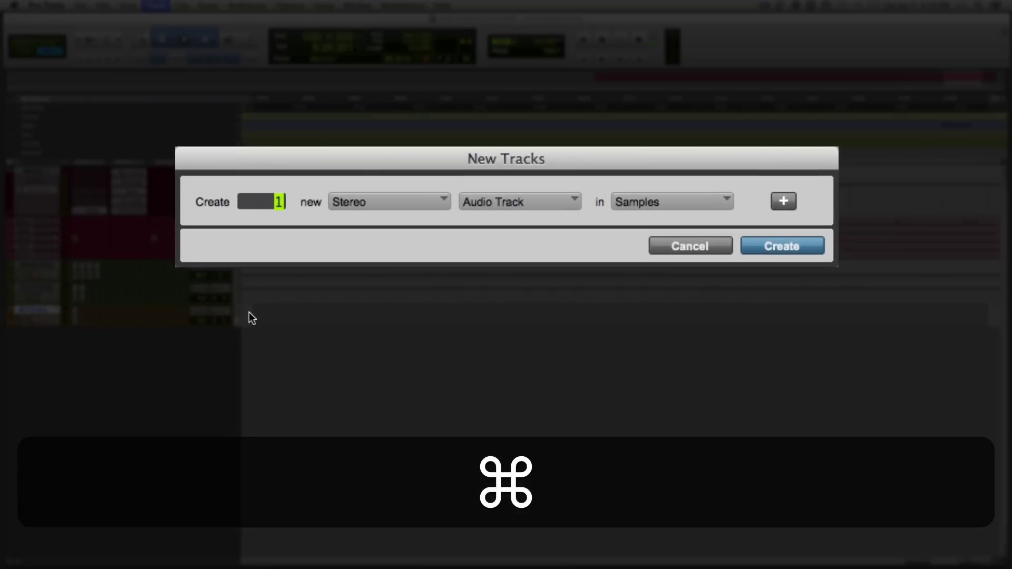
pyautogui.press('shift+super+Down')
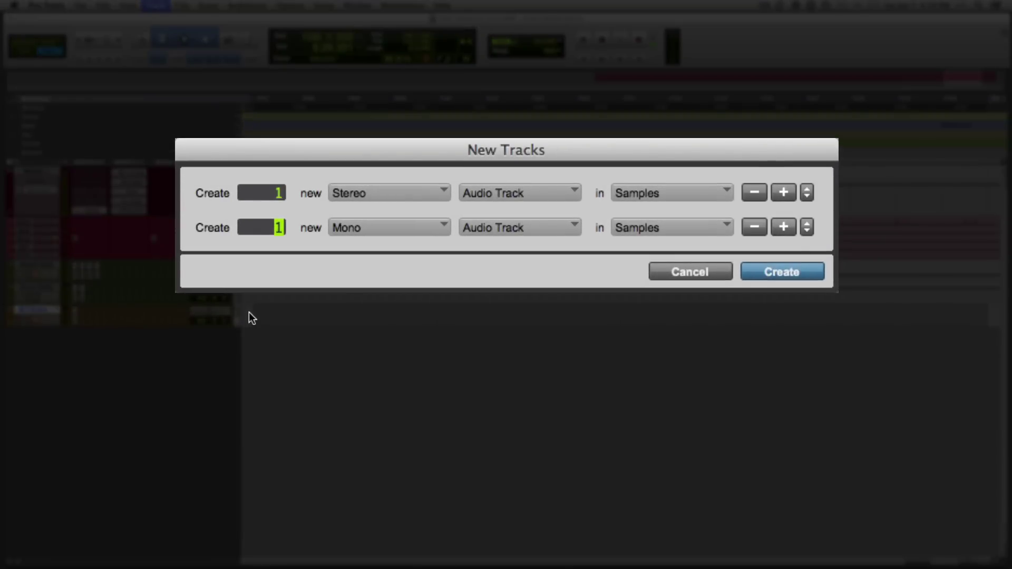
pyautogui.press('super+Down')
pyautogui.press('shift+super+Down')
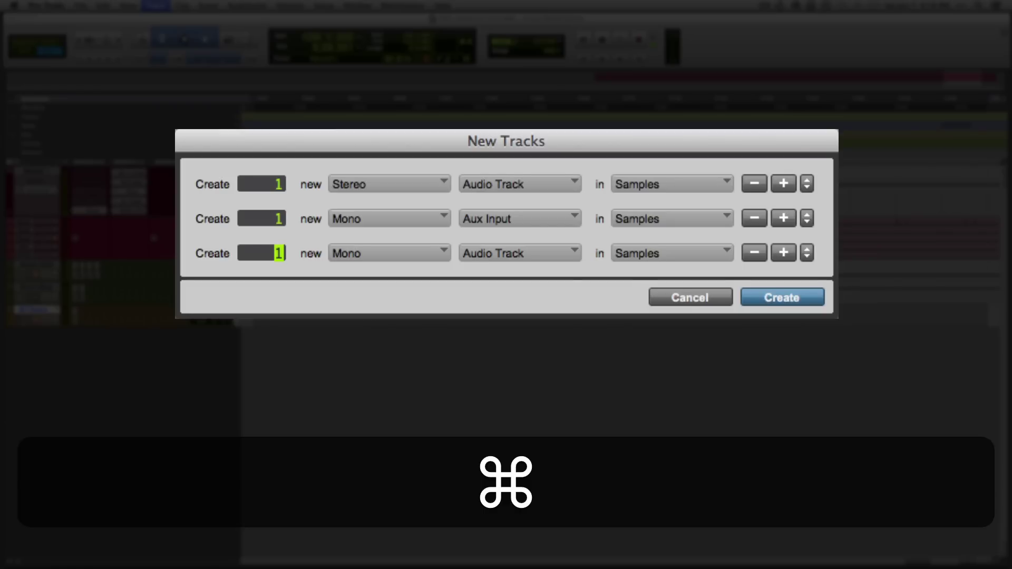
pyautogui.press('super+Right')
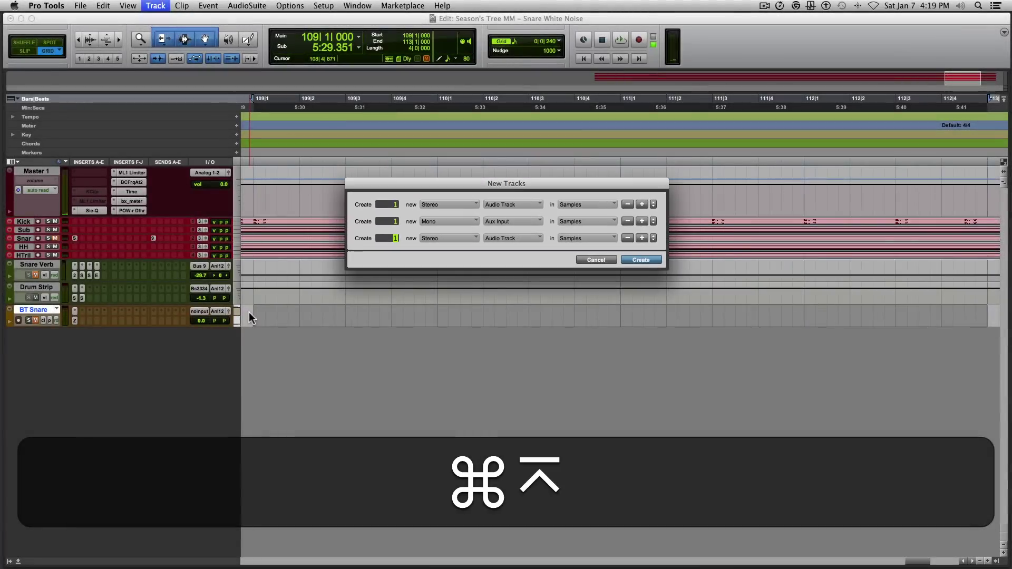
pyautogui.press('super+Return')
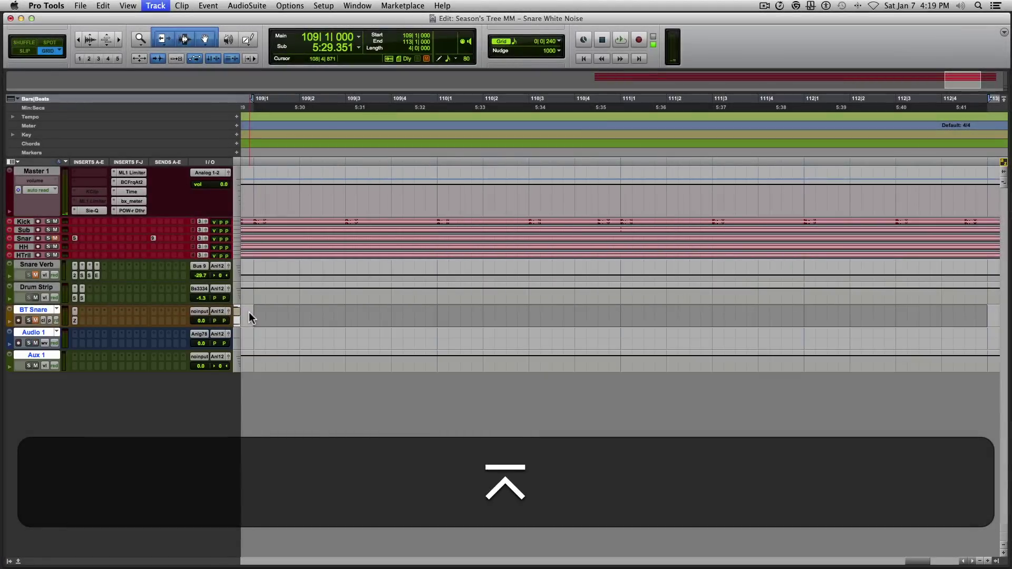
pyautogui.doubleClick(35, 333)
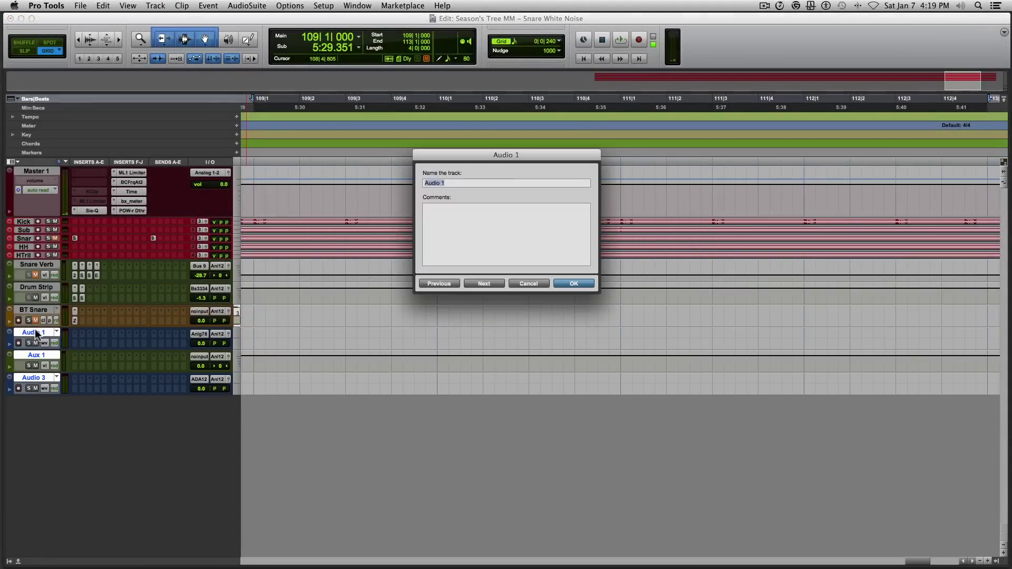
pyautogui.write('Sna')
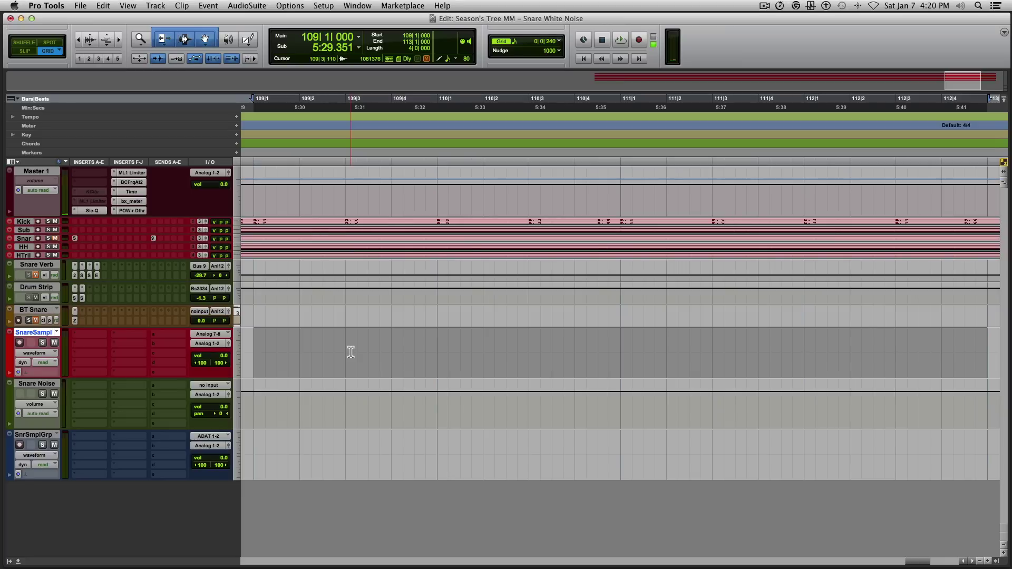
# Switch to Finder and preview the Snare 1.aif sample in the Snares folder
pyautogui.press('super+Tab')
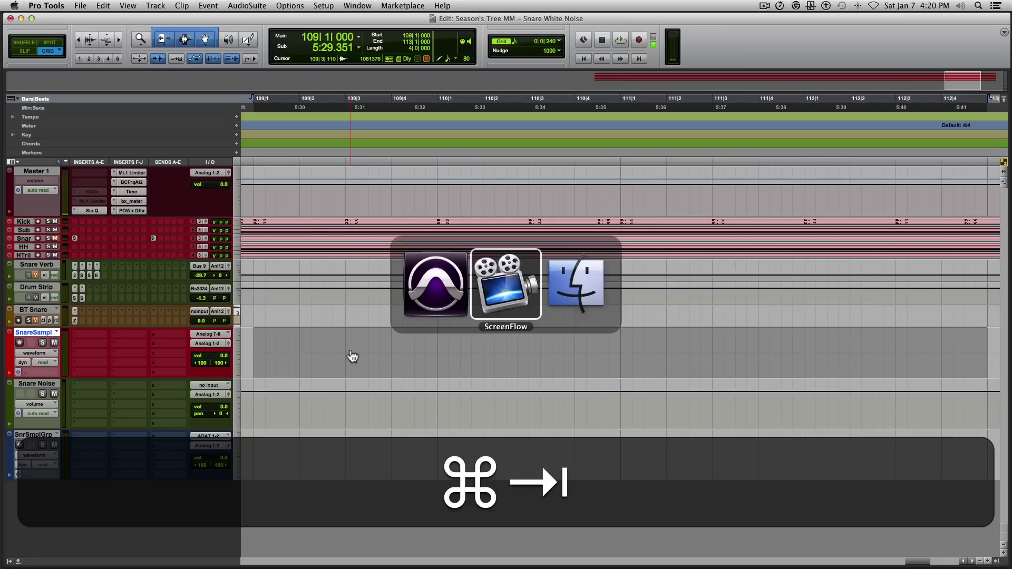
pyautogui.press('super+Tab')
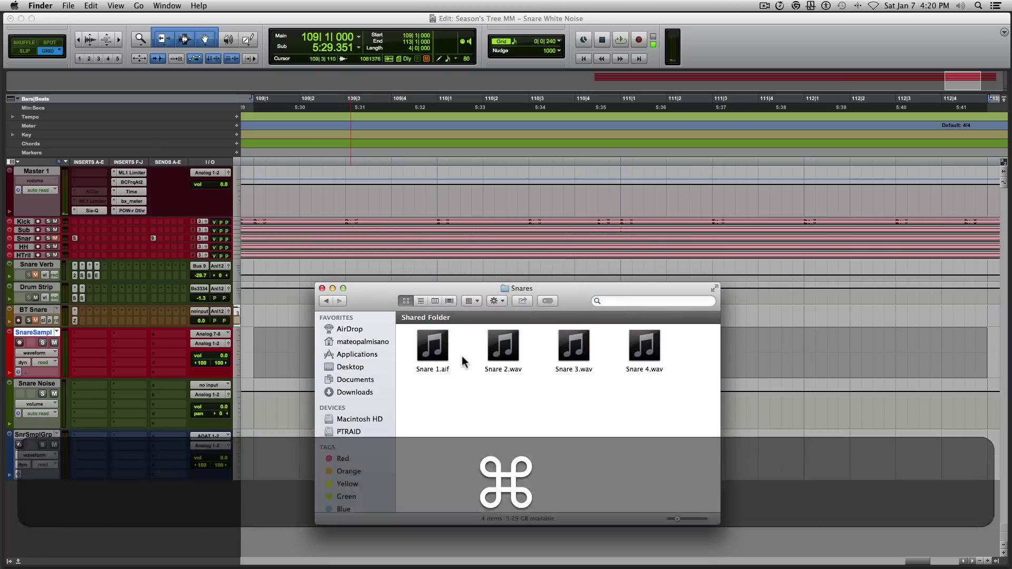
pyautogui.click(439, 352)
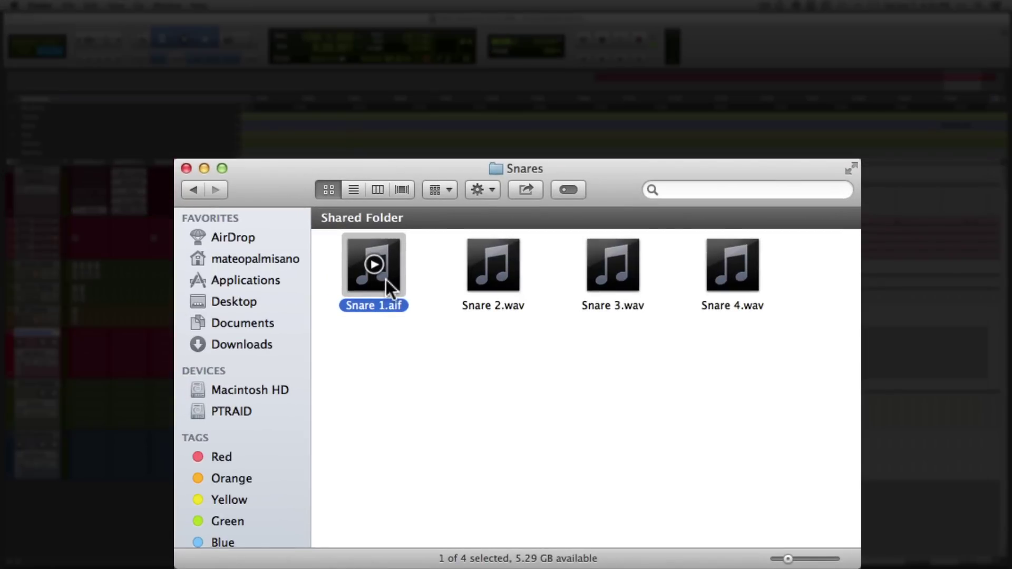
pyautogui.press('space')
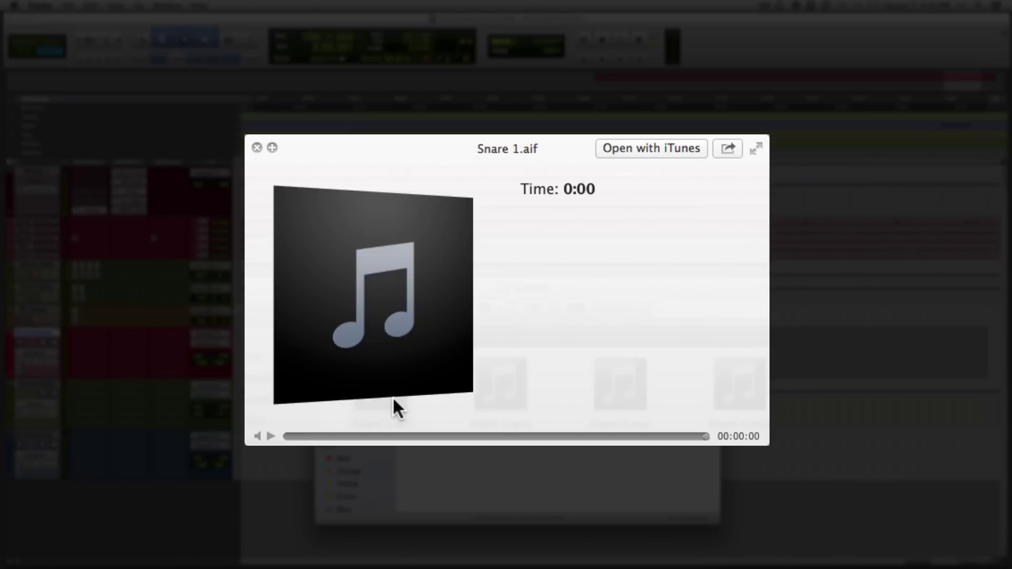
pyautogui.press('space')
# Import Snare 1.aif onto the SnareSampl track at bar 109 beat 2 and play the clip
pyautogui.moveTo(388, 289)
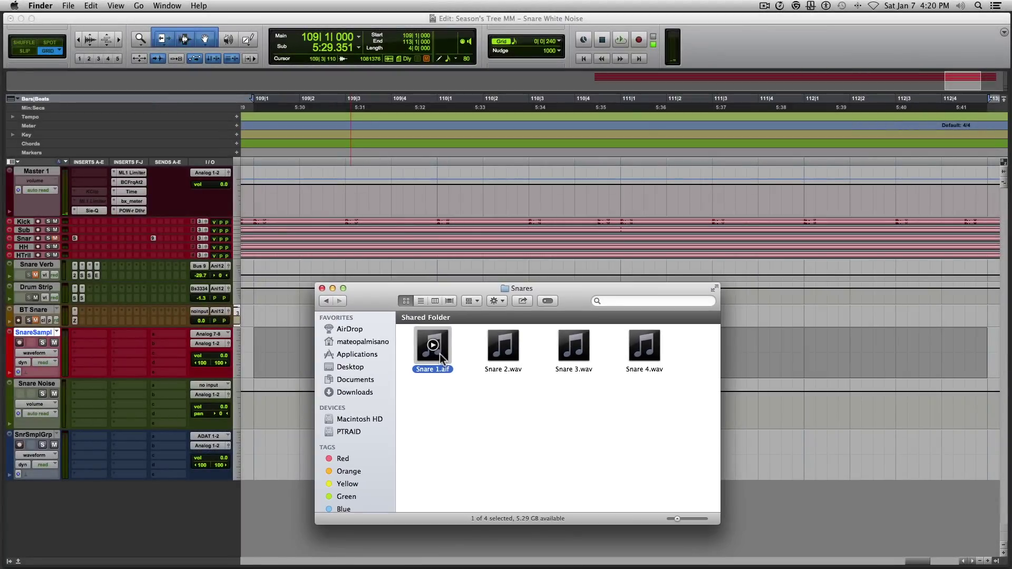
pyautogui.moveTo(439, 353); pyautogui.dragTo(302, 341)
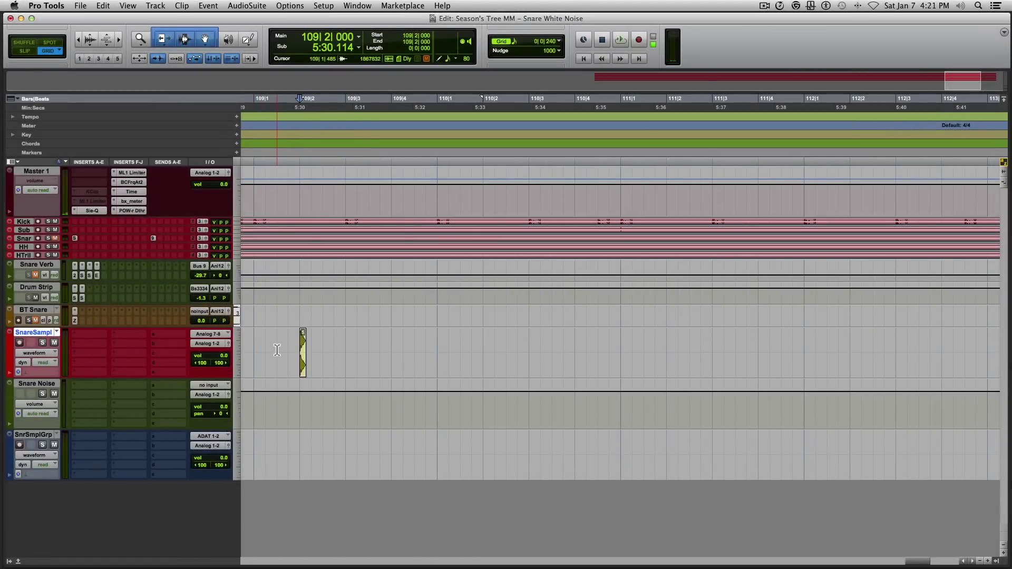
pyautogui.press('t')
pyautogui.press('t')
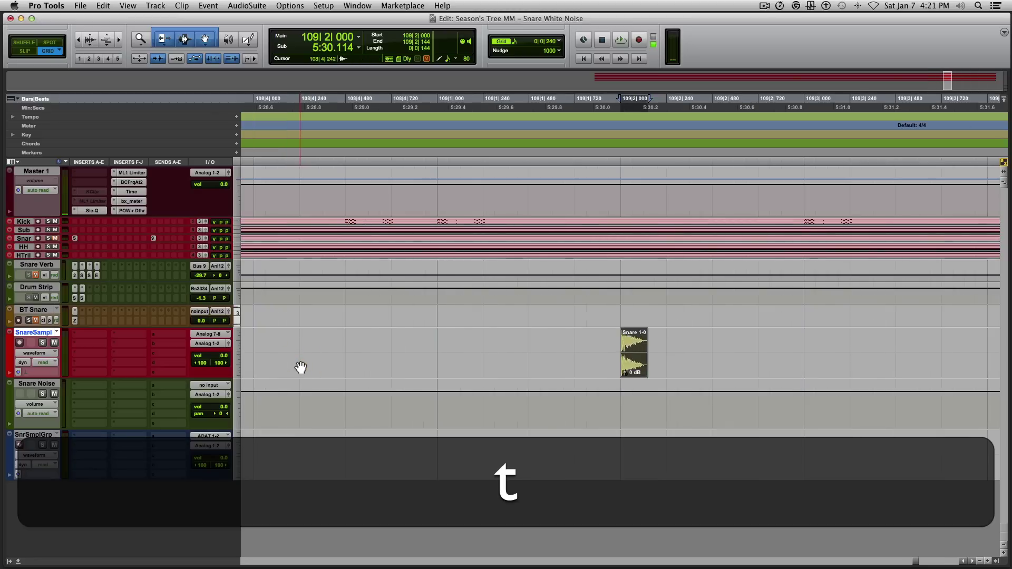
pyautogui.press('space')
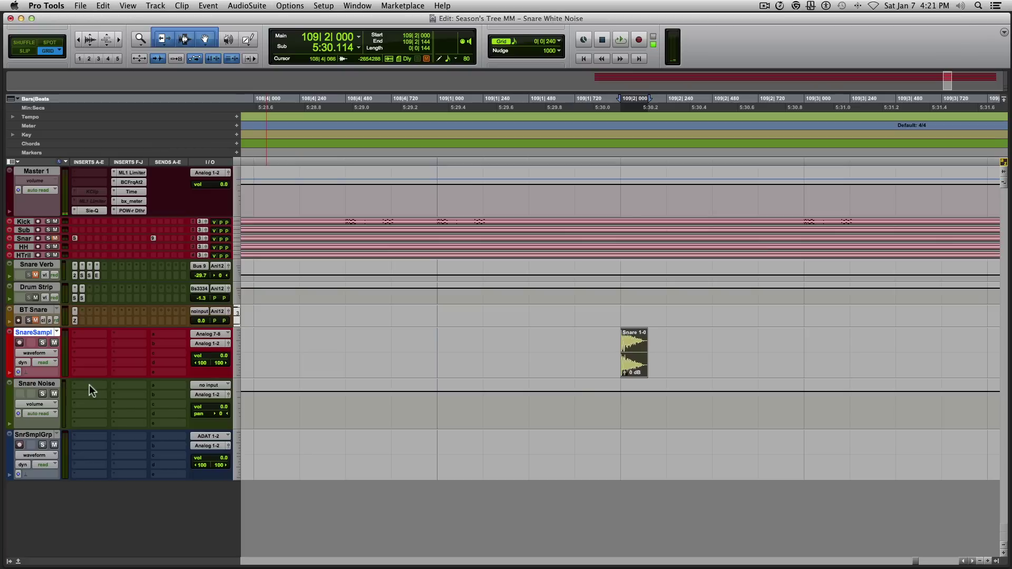
# Mute the Snare Noise track and load the mono Signal Generator plug-in in its first insert slot
pyautogui.click(51, 384)
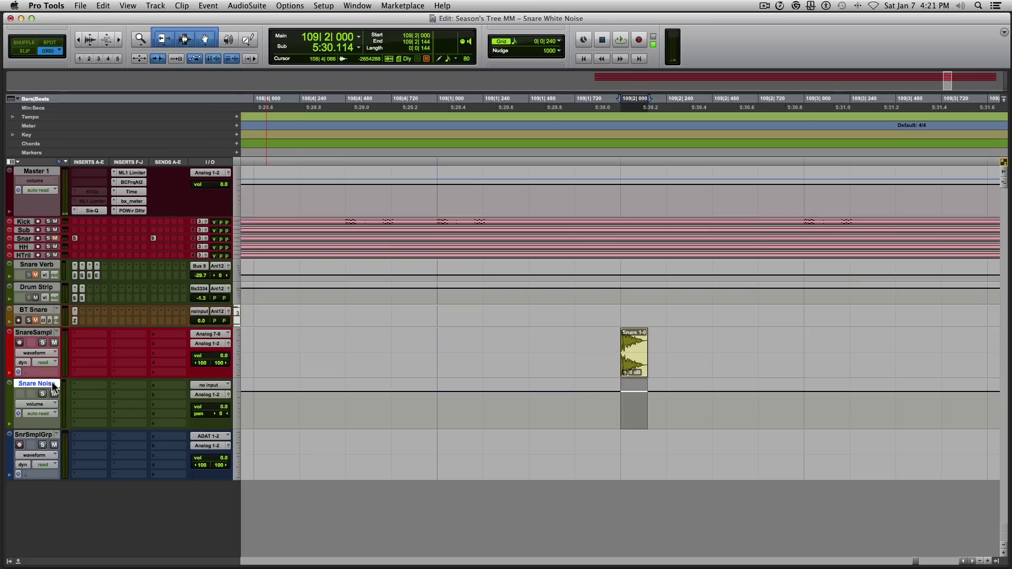
pyautogui.click(54, 394)
pyautogui.click(83, 383)
pyautogui.moveTo(126, 406)
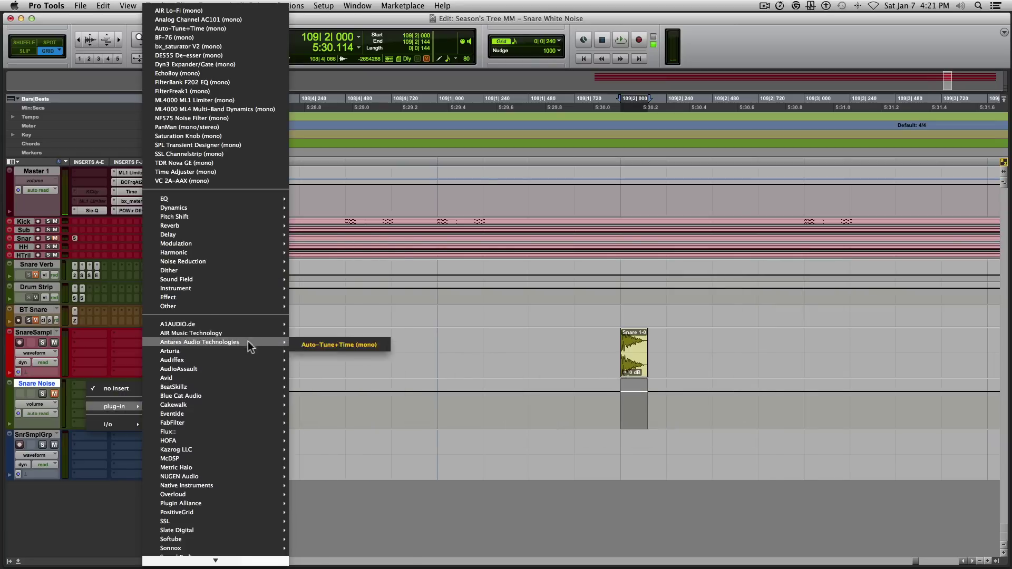
pyautogui.moveTo(264, 378)
pyautogui.click(335, 515)
# Set the Signal Generator to white noise in RMS mode and close its window
pyautogui.moveTo(362, 45); pyautogui.dragTo(535, 307)
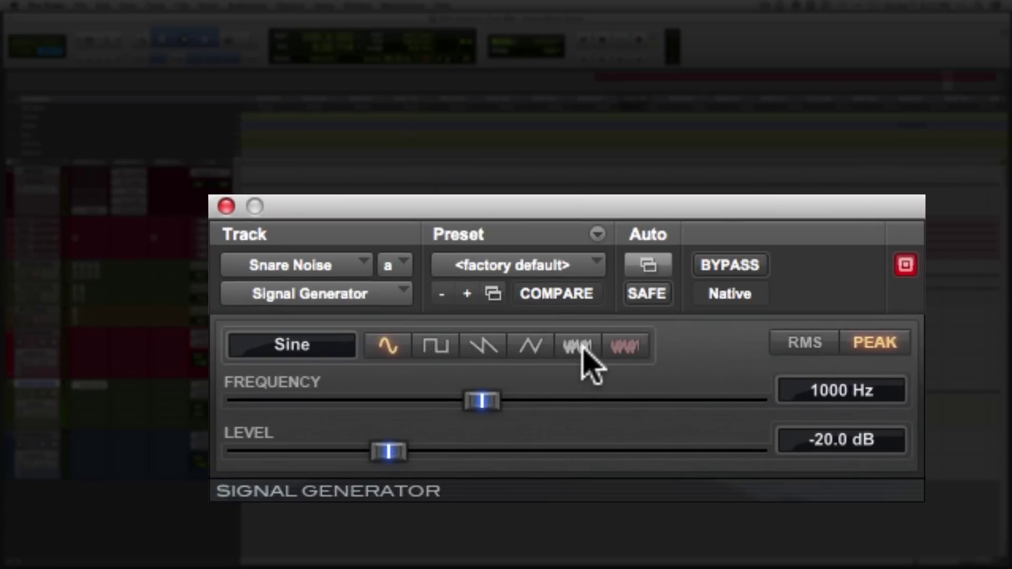
pyautogui.click(581, 351)
pyautogui.click(805, 342)
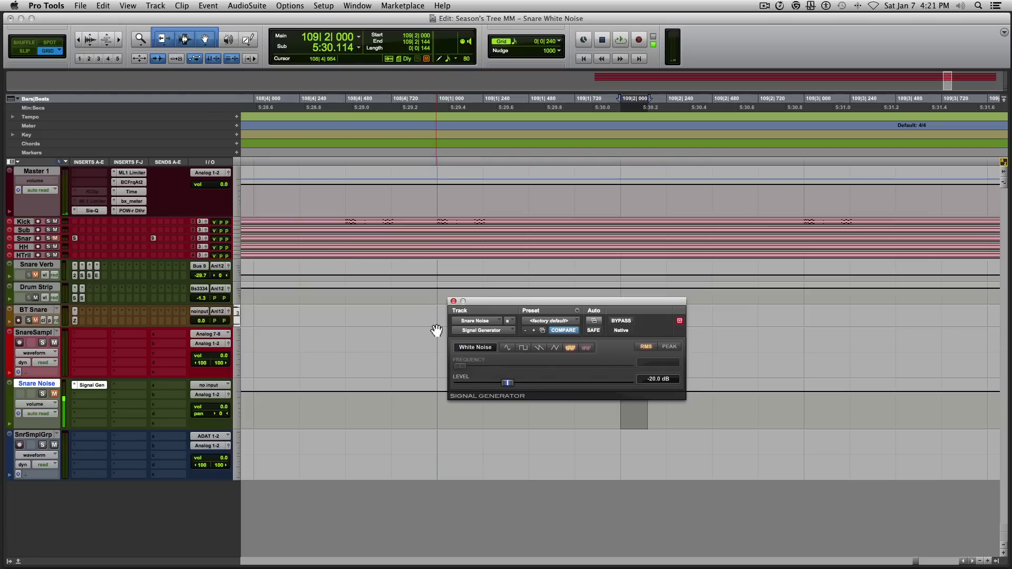
pyautogui.click(452, 302)
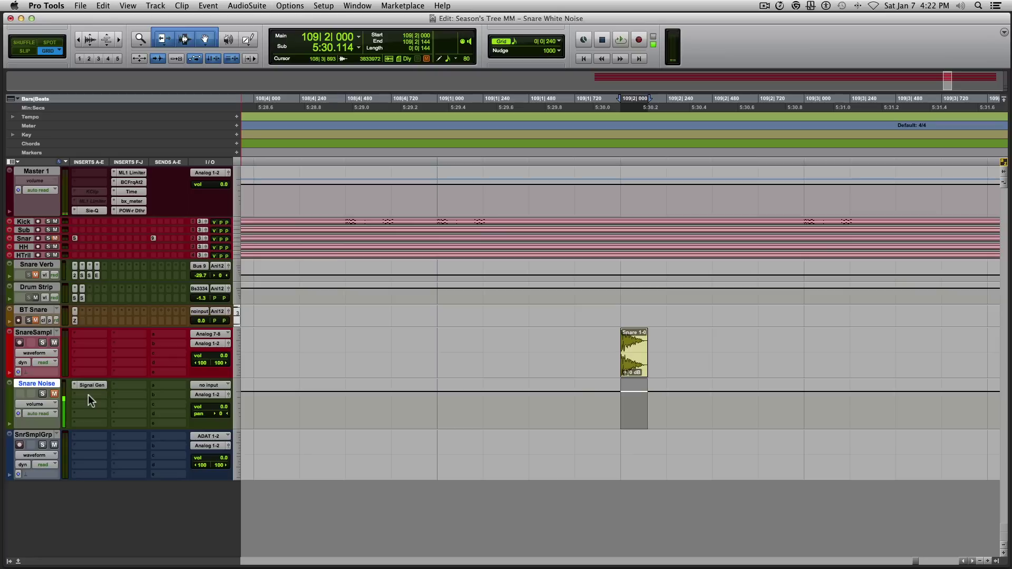
# Insert the mono Dyn3 Expander/Gate after the Signal Generator on Snare Noise and set its key input to Bus 10
pyautogui.click(88, 394)
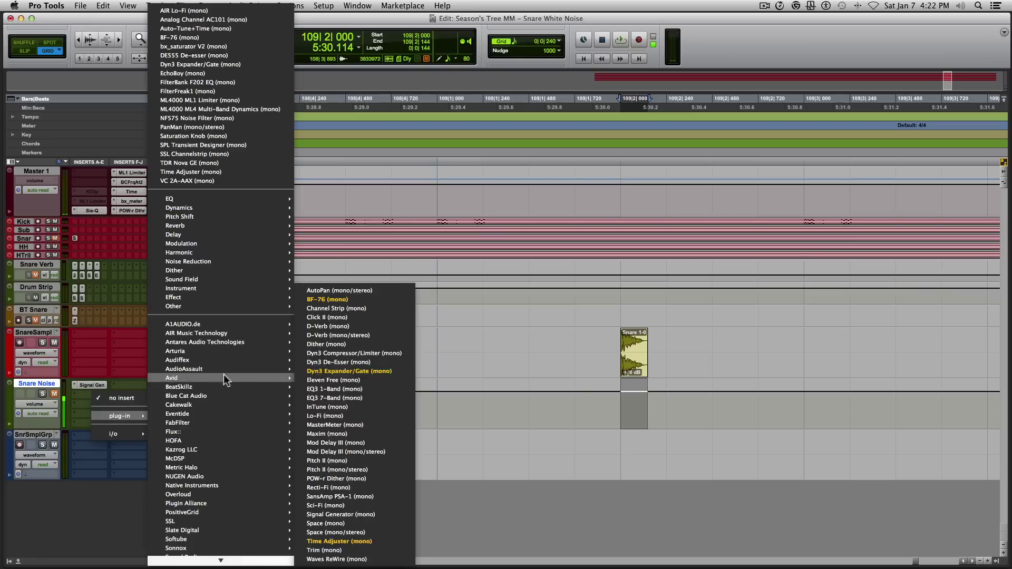
pyautogui.click(353, 374)
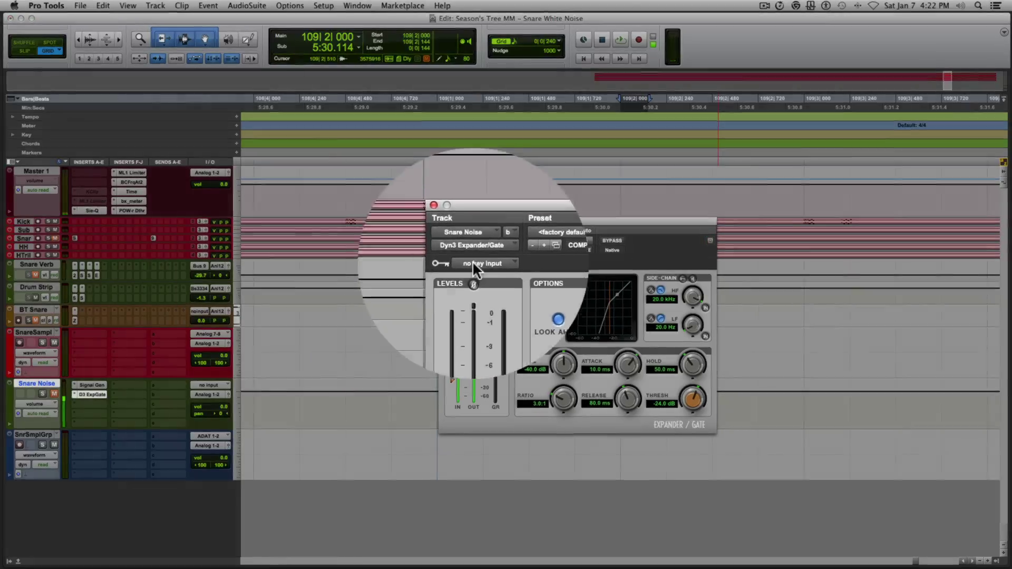
pyautogui.click(475, 263)
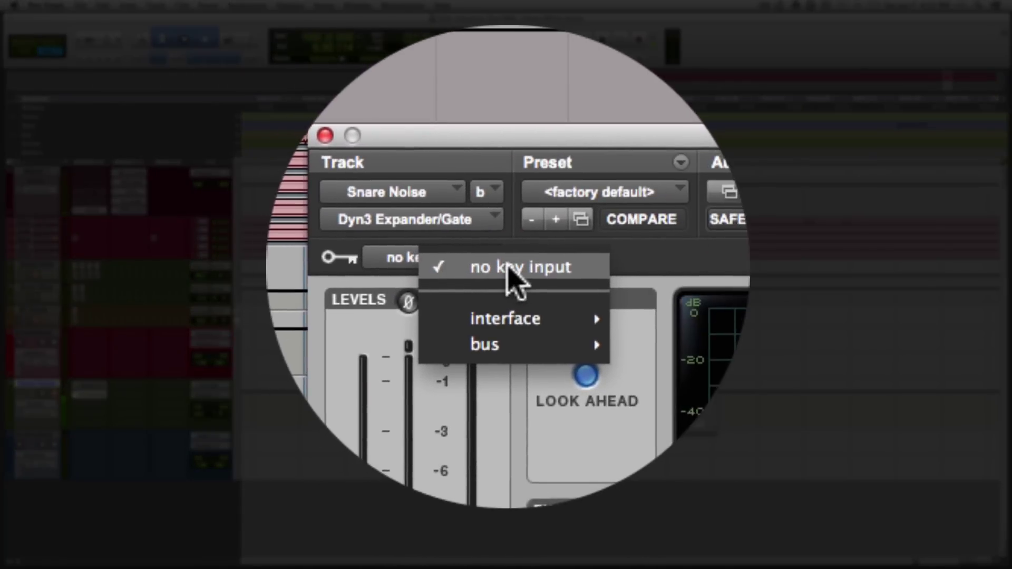
pyautogui.moveTo(537, 298)
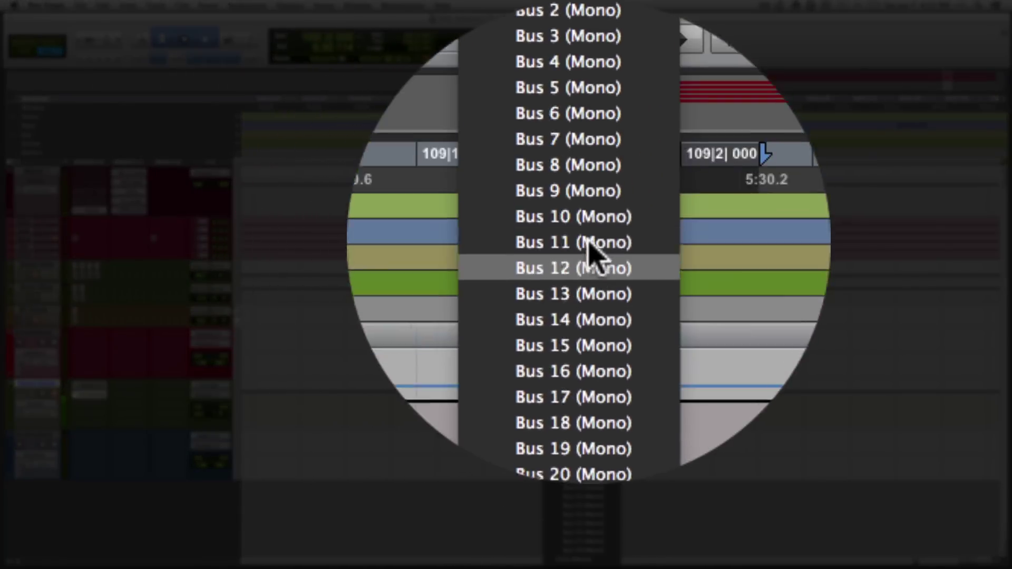
pyautogui.click(589, 245)
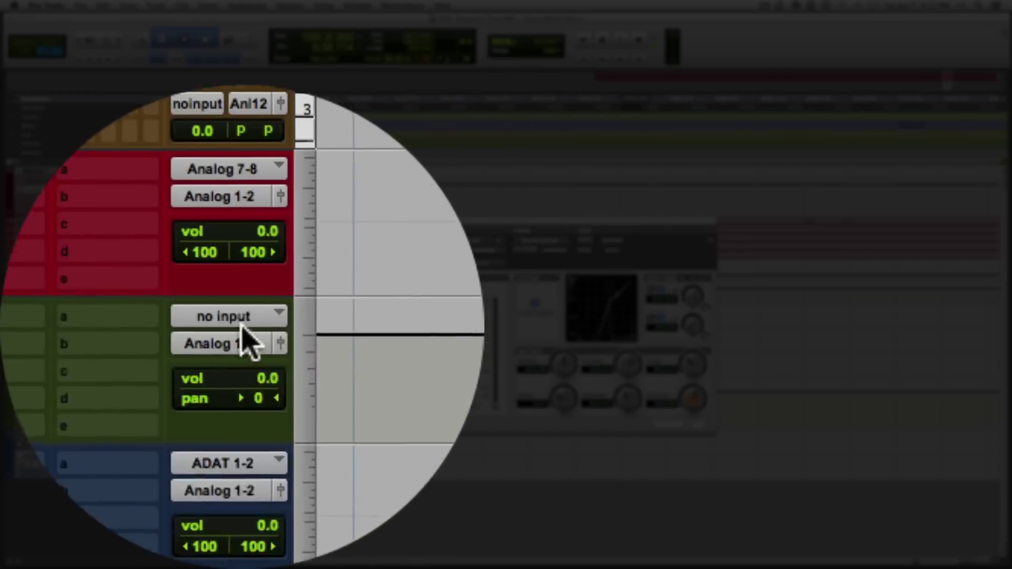
# Add a pre-fader send from the SnareSampl track to Bus 10 at 0.0 dB and close the send window
pyautogui.click(241, 325)
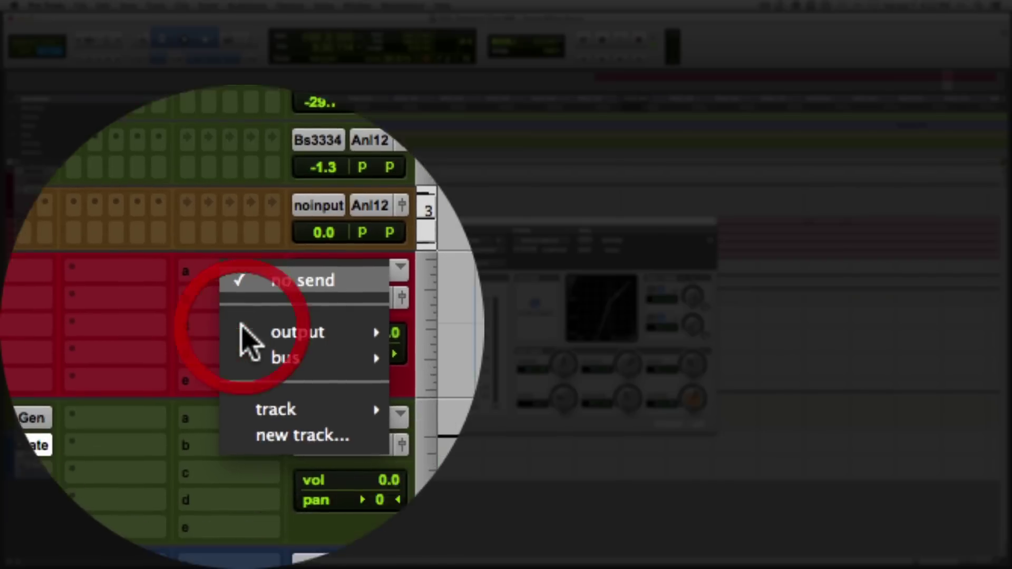
pyautogui.moveTo(241, 325)
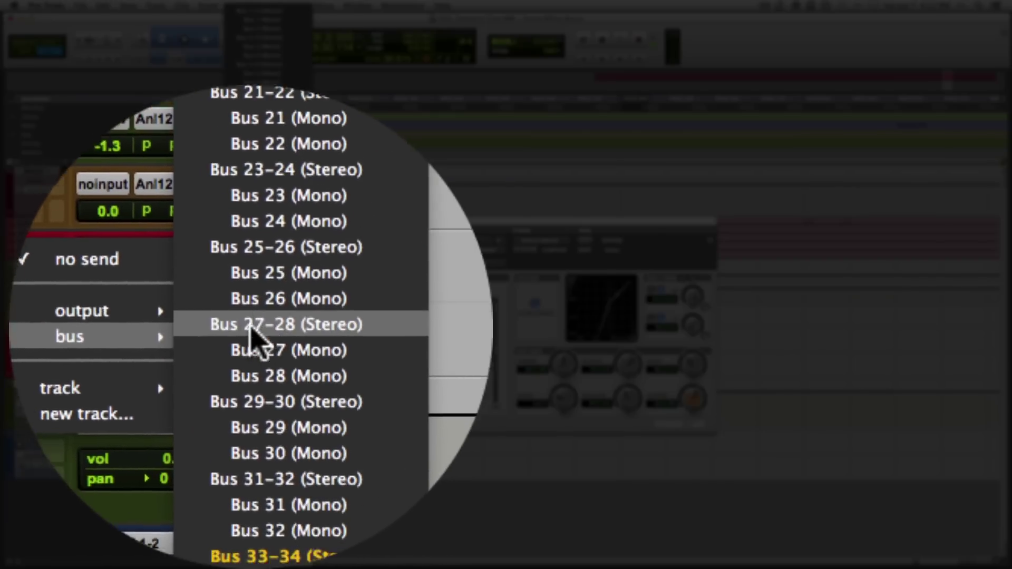
pyautogui.click(269, 242)
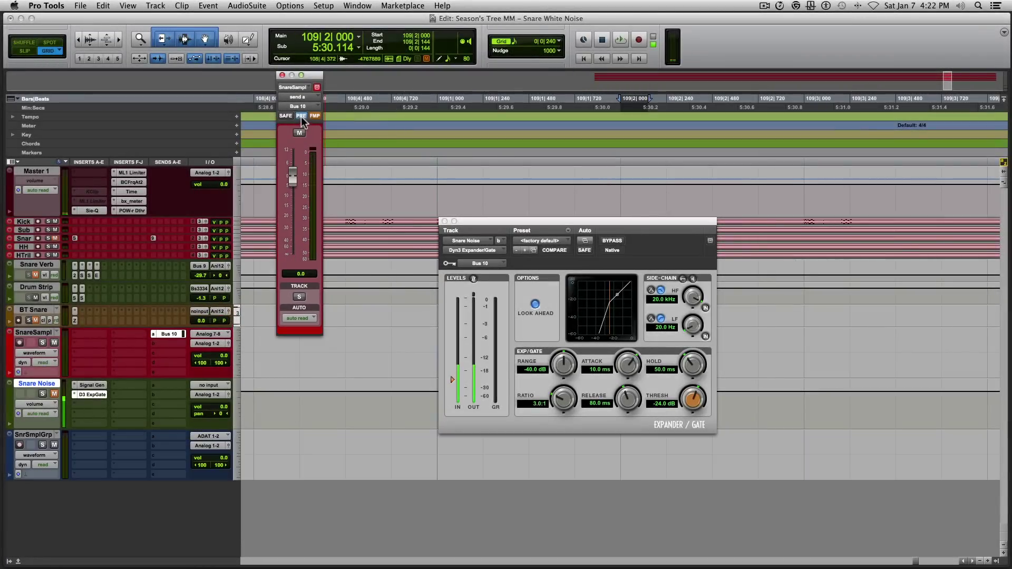
pyautogui.click(282, 75)
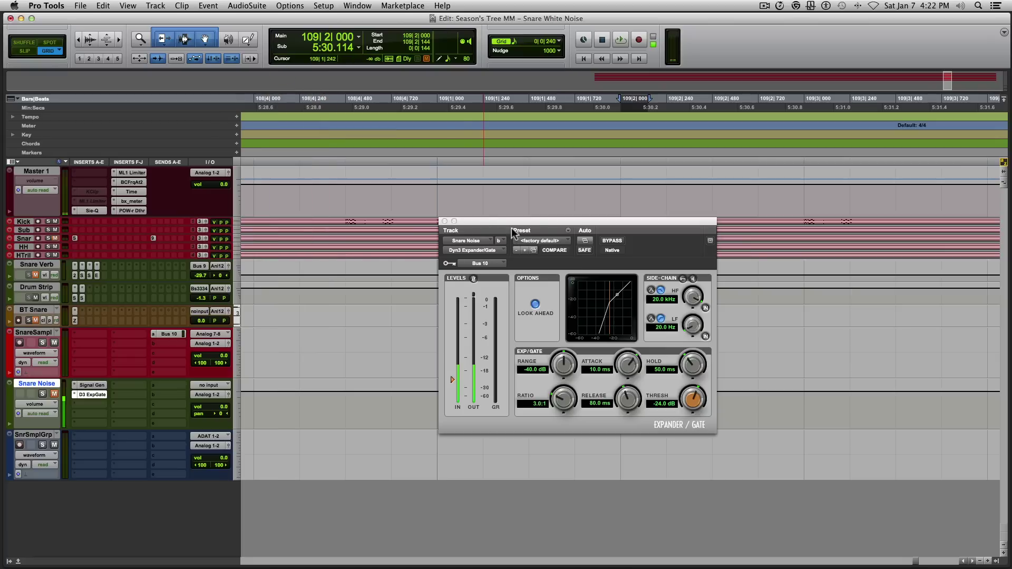
# Set the Expander/Gate's ratio to 100.0:1 and raise its threshold to about -9.1 dB
pyautogui.moveTo(537, 224); pyautogui.dragTo(475, 183)
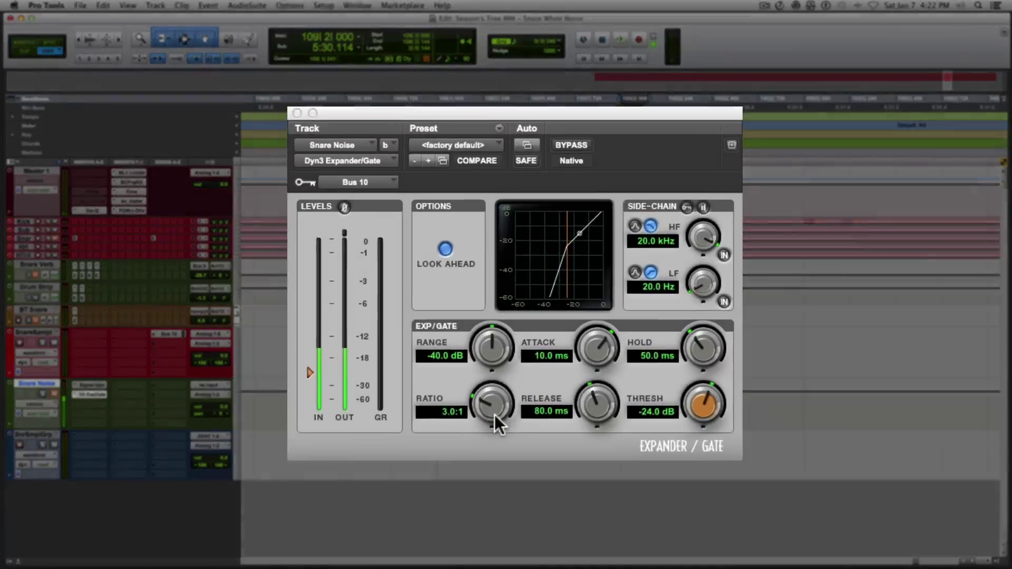
pyautogui.moveTo(495, 358); pyautogui.dragTo(495, 332)
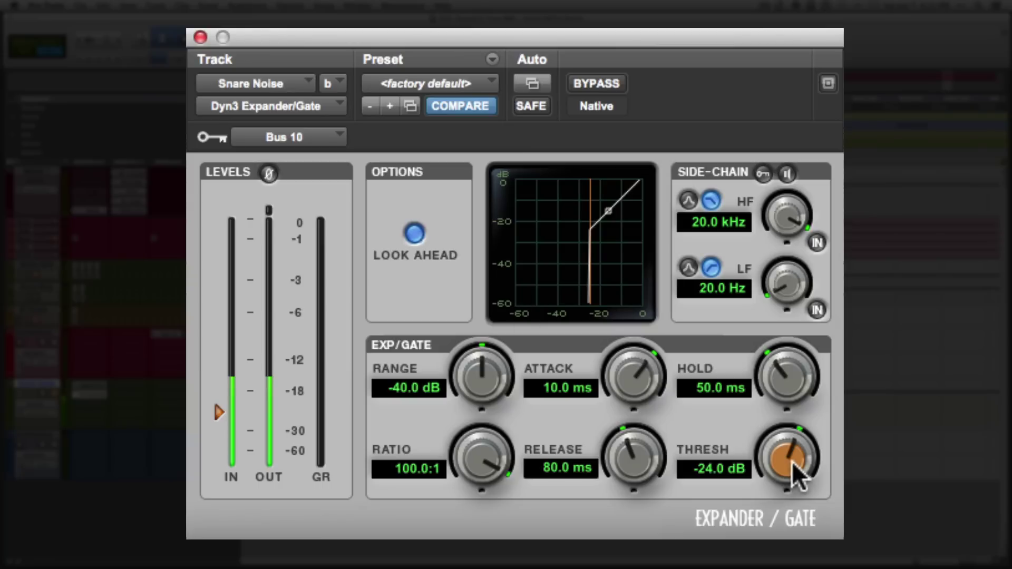
pyautogui.moveTo(790, 461); pyautogui.dragTo(790, 406)
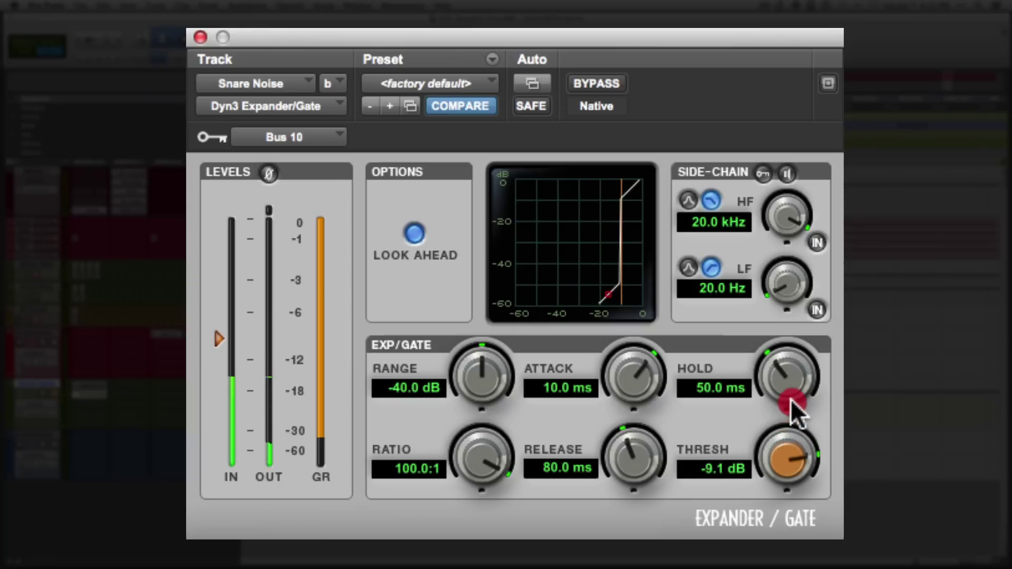
# Set the Expander/Gate's range to -80.0 dB and its attack to 10.0 us
pyautogui.moveTo(485, 372); pyautogui.dragTo(485, 410)
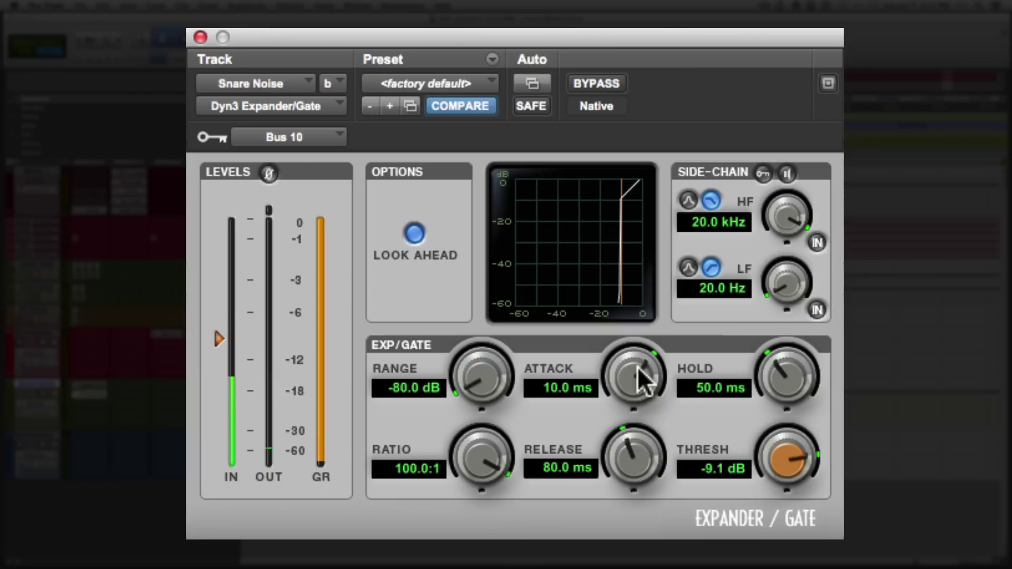
pyautogui.moveTo(639, 379); pyautogui.dragTo(639, 417)
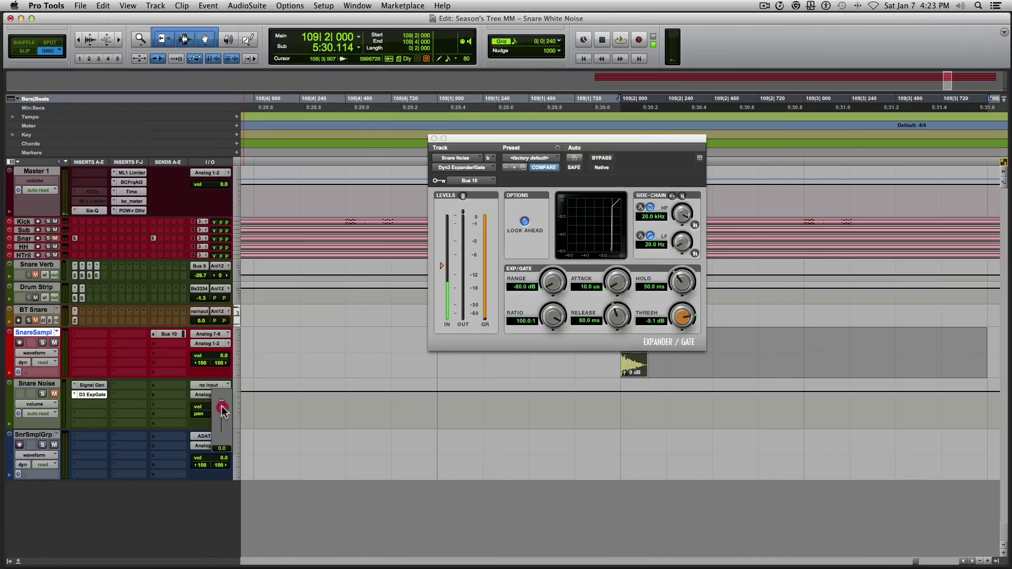
# Lower Snare Noise's volume to about -17.8 dB, and with the gate's external key enabled, set its threshold to -13.8 dB during playback
pyautogui.moveTo(221, 457); pyautogui.dragTo(222, 464)
pyautogui.click(55, 395)
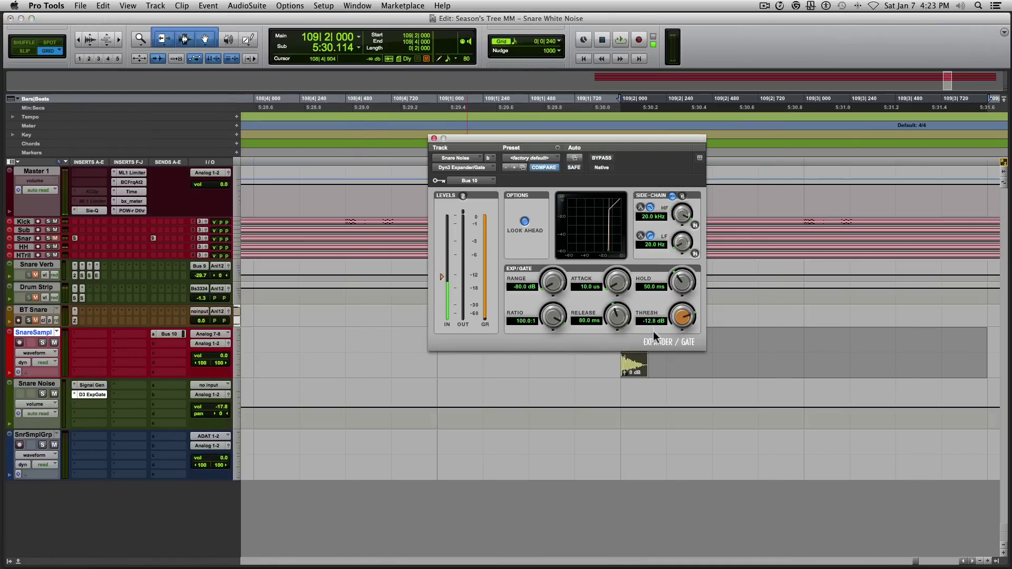
pyautogui.press('space')
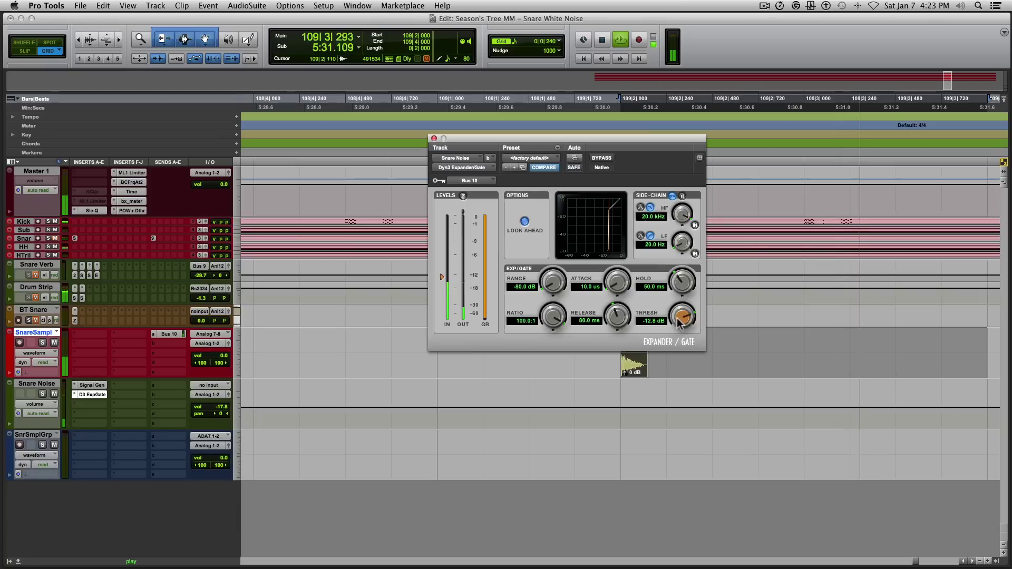
pyautogui.moveTo(679, 323)
pyautogui.mouseDown()
pyautogui.moveTo(673, 340)
pyautogui.moveTo(676, 330)
pyautogui.mouseUp()
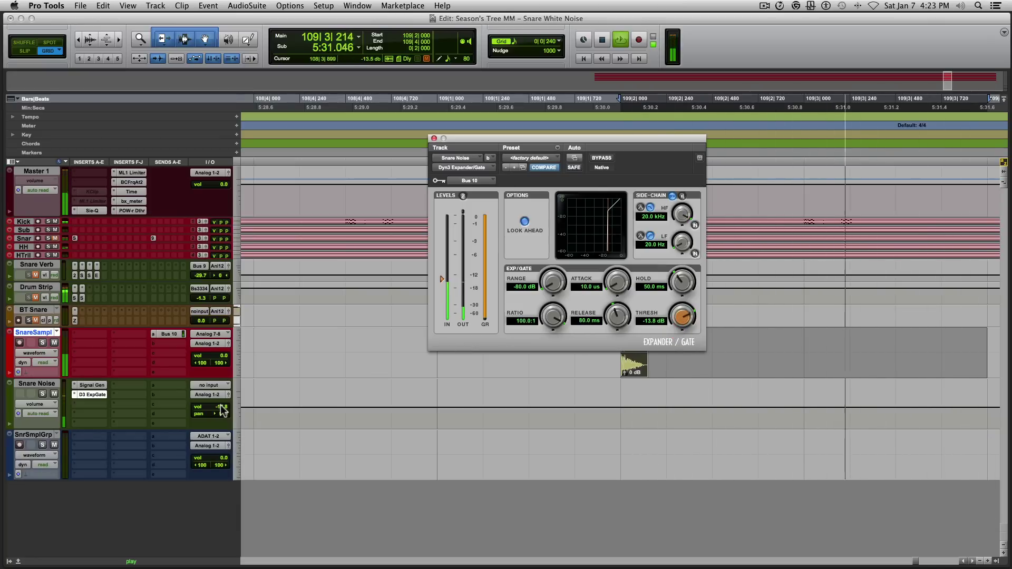
# Balance the two layers during playback, with SnareSampl's volume at -9.2 dB and Snare Noise's at about -8.8 dB
pyautogui.moveTo(222, 410)
pyautogui.mouseDown()
pyautogui.moveTo(223, 398)
pyautogui.moveTo(220, 410)
pyautogui.mouseUp()
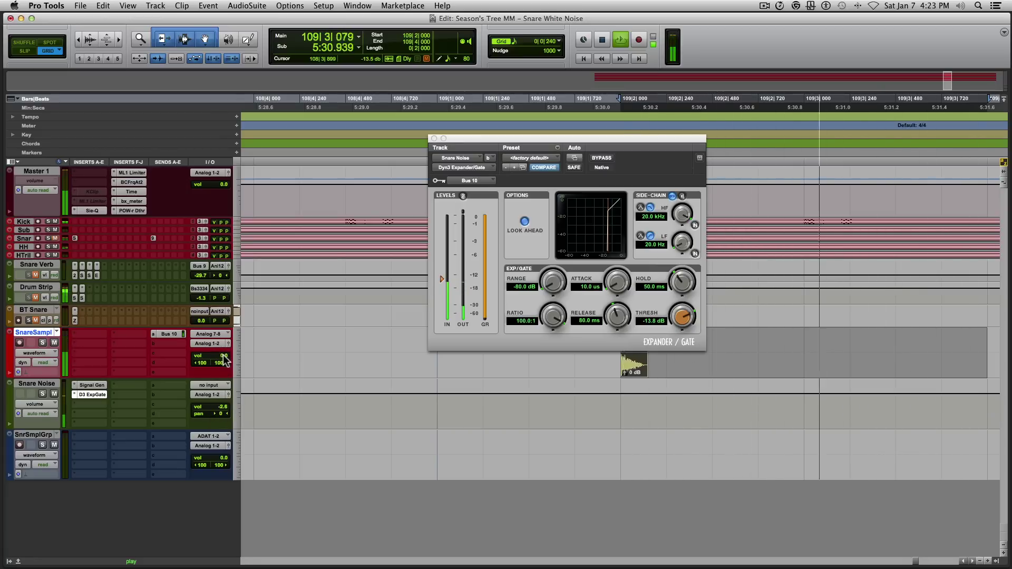
pyautogui.moveTo(223, 355); pyautogui.dragTo(223, 363)
pyautogui.moveTo(222, 407); pyautogui.dragTo(221, 411)
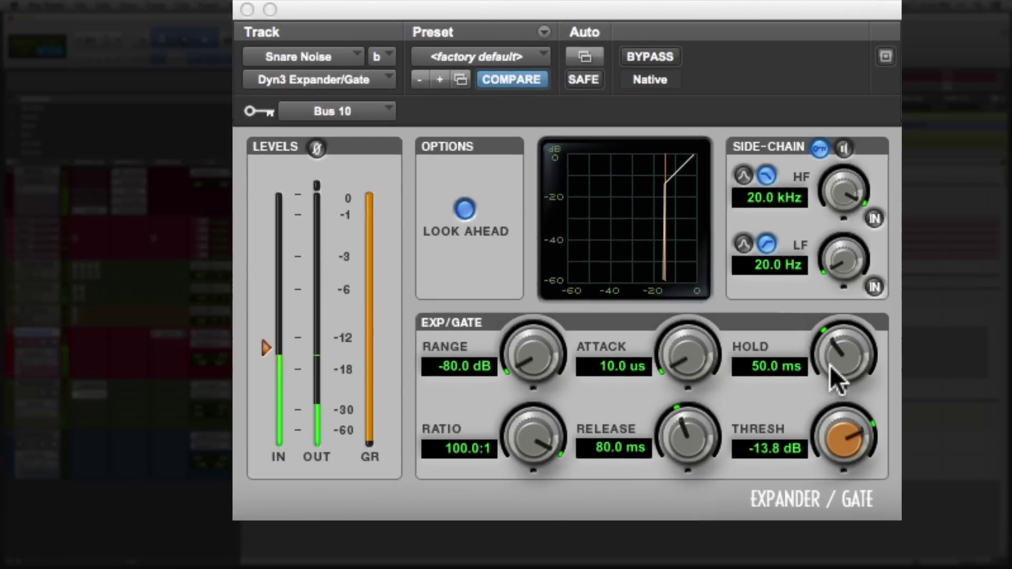
# Set the gate's attack to 1.0 ms, hold to 102.6 ms and release to 48.5 ms, and lower Snare Noise's volume to -13.8 dB
pyautogui.moveTo(830, 369); pyautogui.dragTo(835, 339)
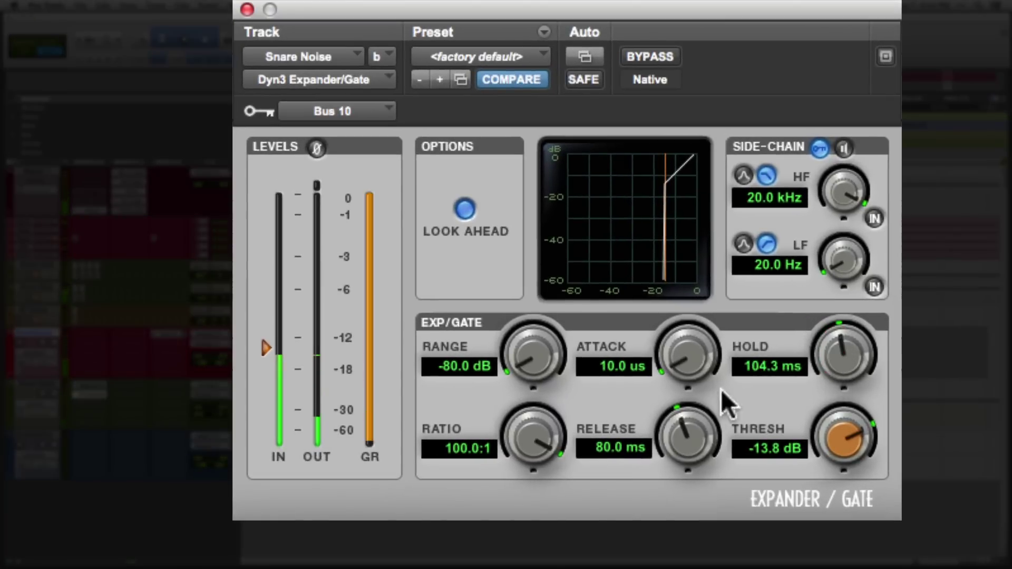
pyautogui.moveTo(680, 438); pyautogui.dragTo(679, 475)
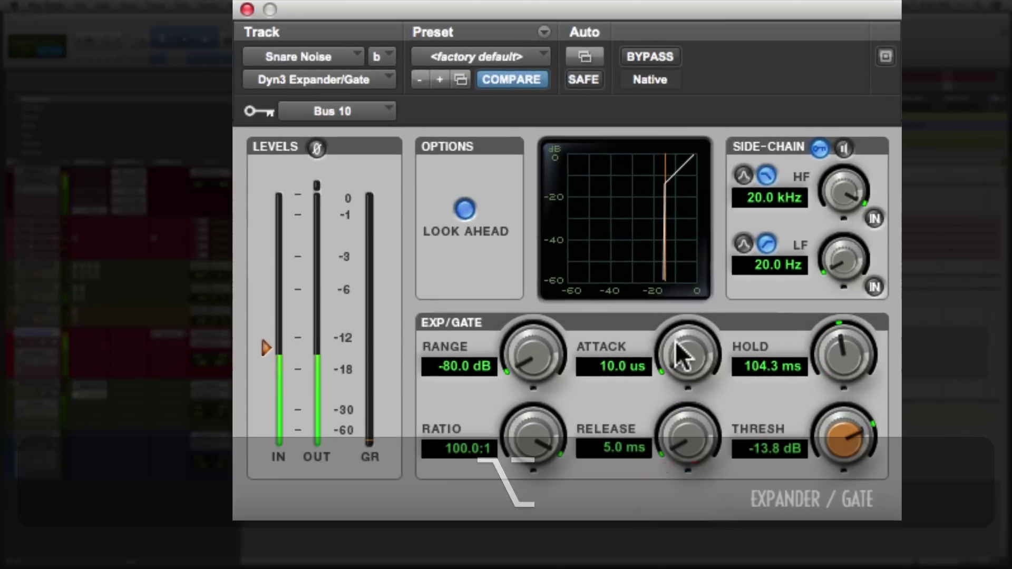
pyautogui.moveTo(676, 344); pyautogui.dragTo(679, 277)
pyautogui.moveTo(838, 349); pyautogui.dragTo(824, 389)
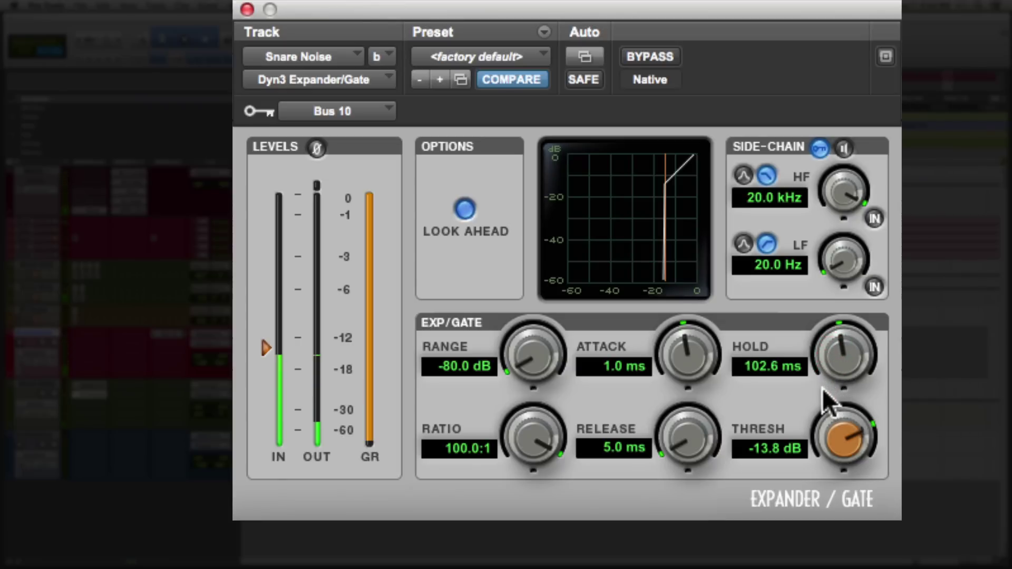
pyautogui.moveTo(681, 433)
pyautogui.mouseDown()
pyautogui.moveTo(681, 327)
pyautogui.moveTo(677, 337)
pyautogui.mouseUp()
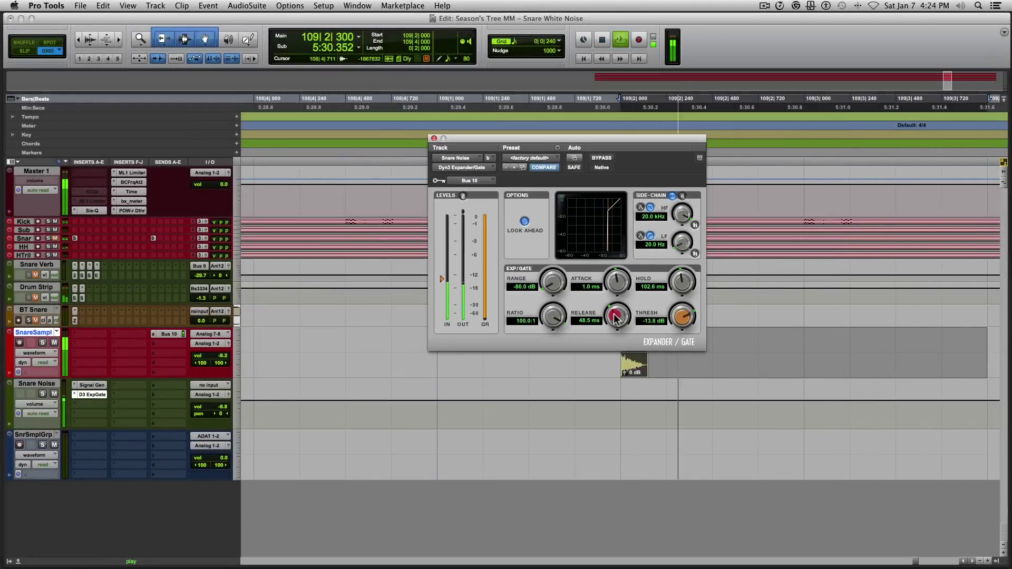
pyautogui.moveTo(221, 407); pyautogui.dragTo(221, 414)
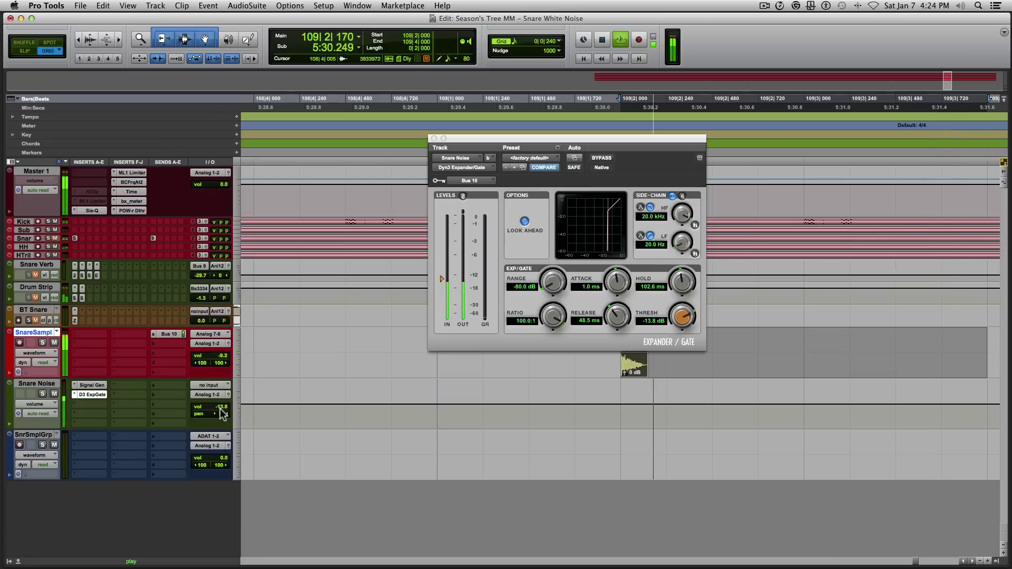
pyautogui.press('space')
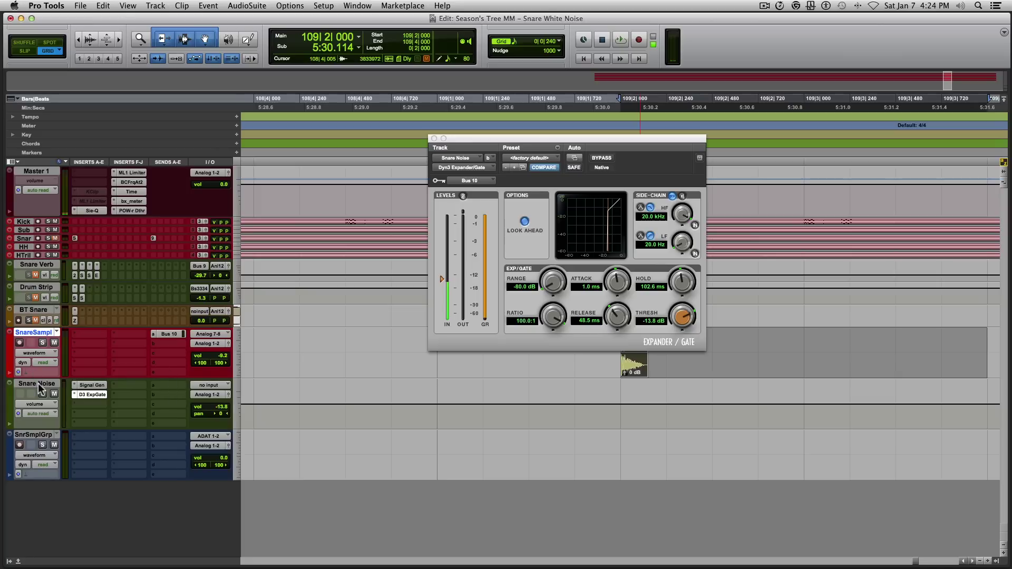
# Select the SnareSampl and Snare Noise tracks and set the input of the snare group track to Bus 51-52 (Stereo)
pyautogui.keyDown('super'); pyautogui.click(43, 332); pyautogui.keyUp('super')
pyautogui.keyDown('super'); pyautogui.click(43, 332); pyautogui.keyUp('super')
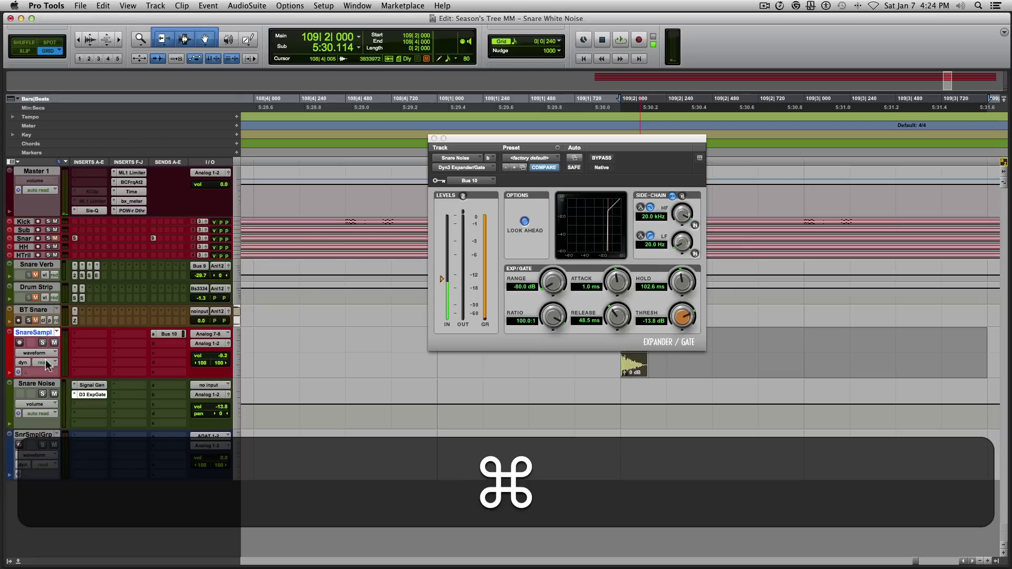
pyautogui.keyDown('shift'); pyautogui.keyDown('super'); pyautogui.click(45, 384); pyautogui.keyUp('super'); pyautogui.keyUp('shift')
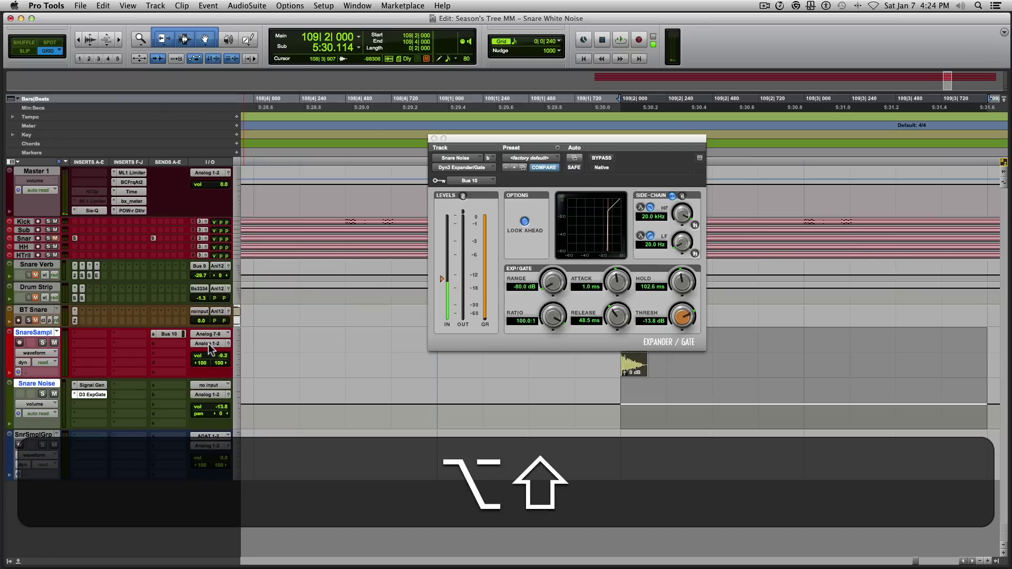
pyautogui.keyDown('alt'); pyautogui.keyDown('shift'); pyautogui.click(209, 437); pyautogui.keyUp('shift'); pyautogui.keyUp('alt')
pyautogui.moveTo(239, 441)
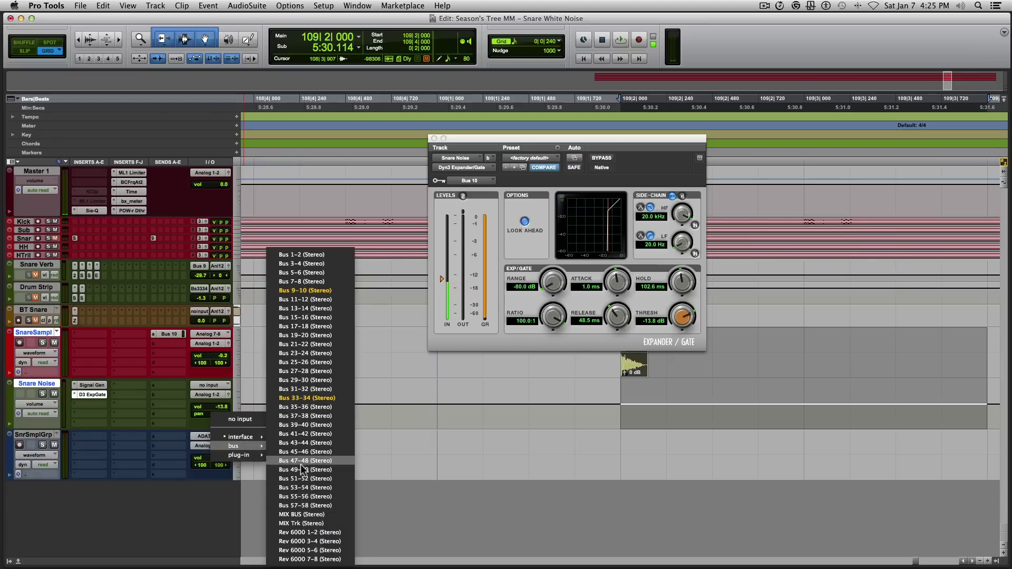
pyautogui.click(310, 477)
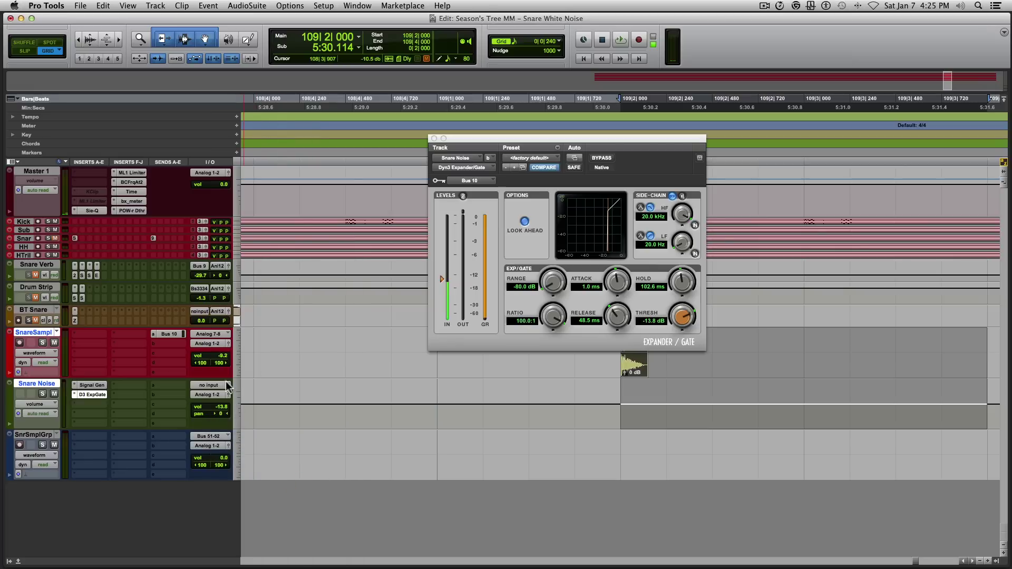
# Route the outputs of the selected SnareSampl and Snare Noise tracks to Bus 51-52
pyautogui.keyDown('alt'); pyautogui.keyDown('shift'); pyautogui.click(197, 343); pyautogui.keyUp('shift'); pyautogui.keyUp('alt')
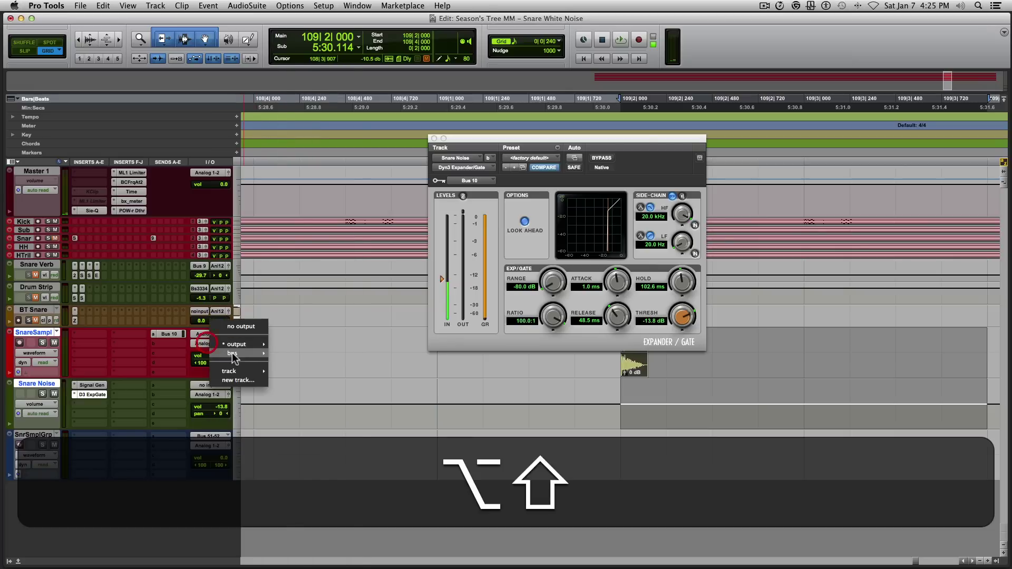
pyautogui.moveTo(234, 353)
pyautogui.moveTo(314, 561)
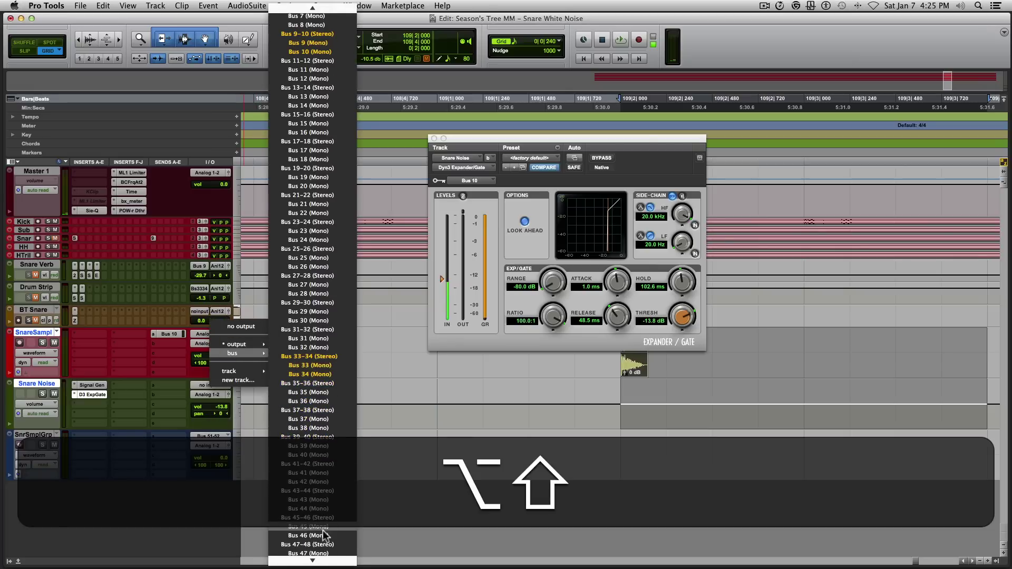
pyautogui.keyDown('alt'); pyautogui.keyDown('shift'); pyautogui.click(309, 531); pyautogui.keyUp('shift'); pyautogui.keyUp('alt')
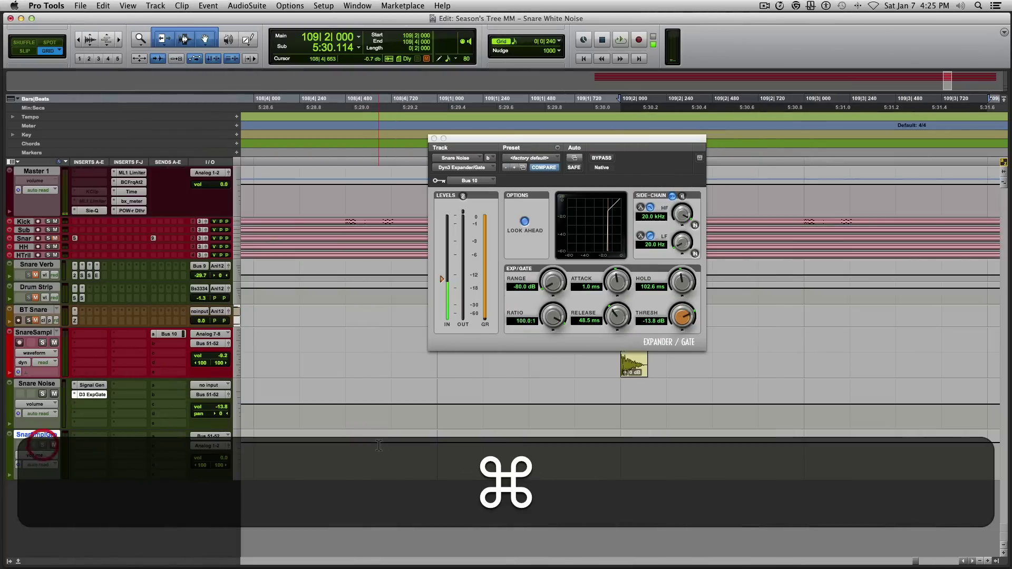
# Solo-safe the SnarSmplGrp track and audition the layered snare through it
pyautogui.press('super+space')
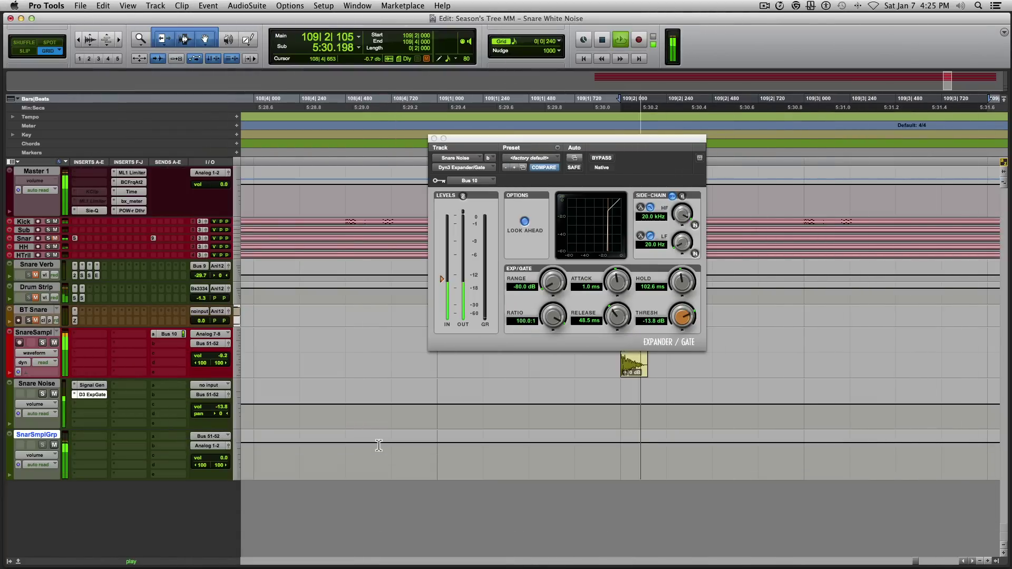
pyautogui.press('space')
pyautogui.press('space')
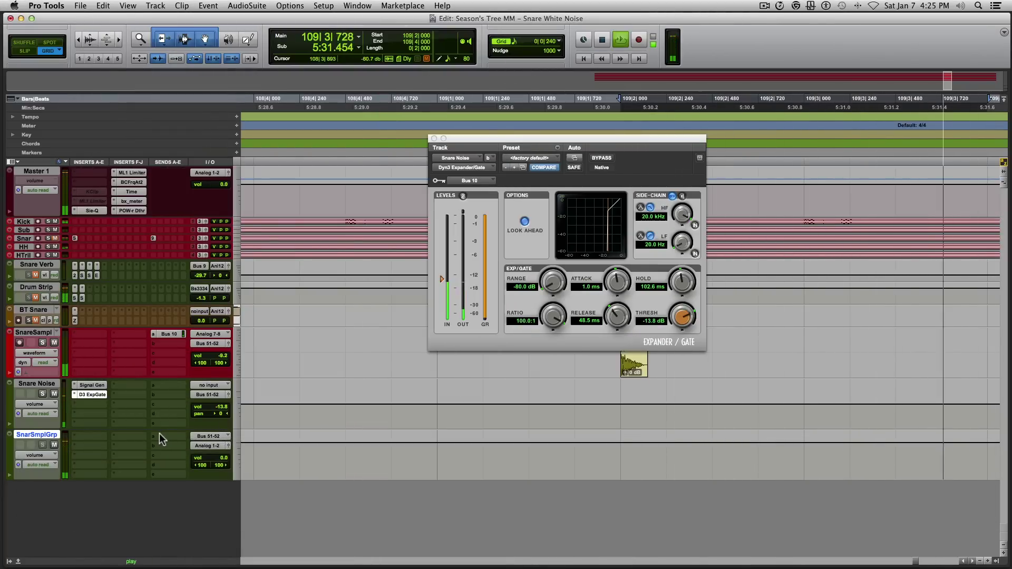
pyautogui.press('space')
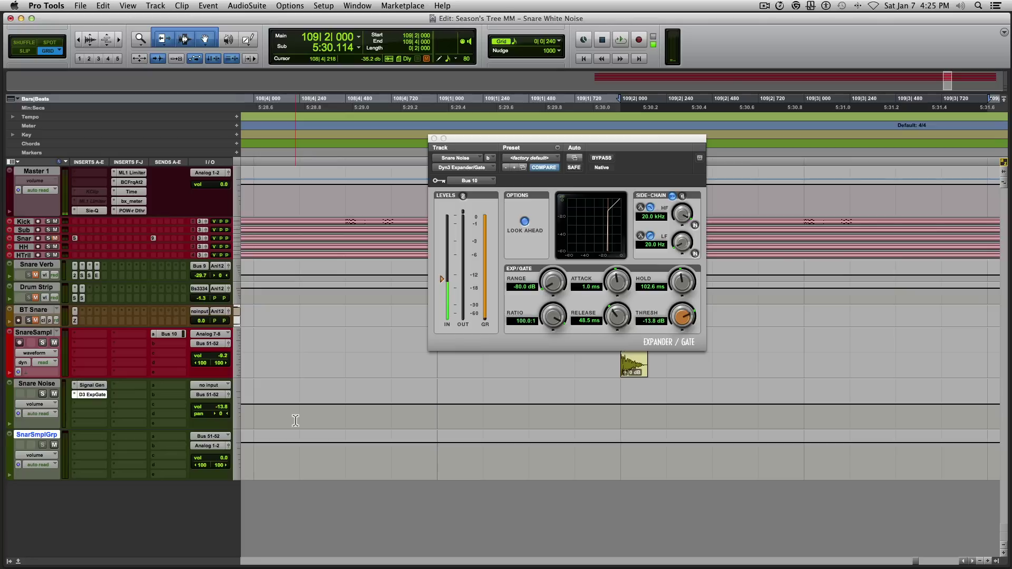
# Insert the stereo AIR Lo-Fi plug-in on SnarSmplGrp and raise its distortion clip to about 19.8 dB
pyautogui.click(95, 438)
pyautogui.moveTo(158, 457)
pyautogui.moveTo(252, 450)
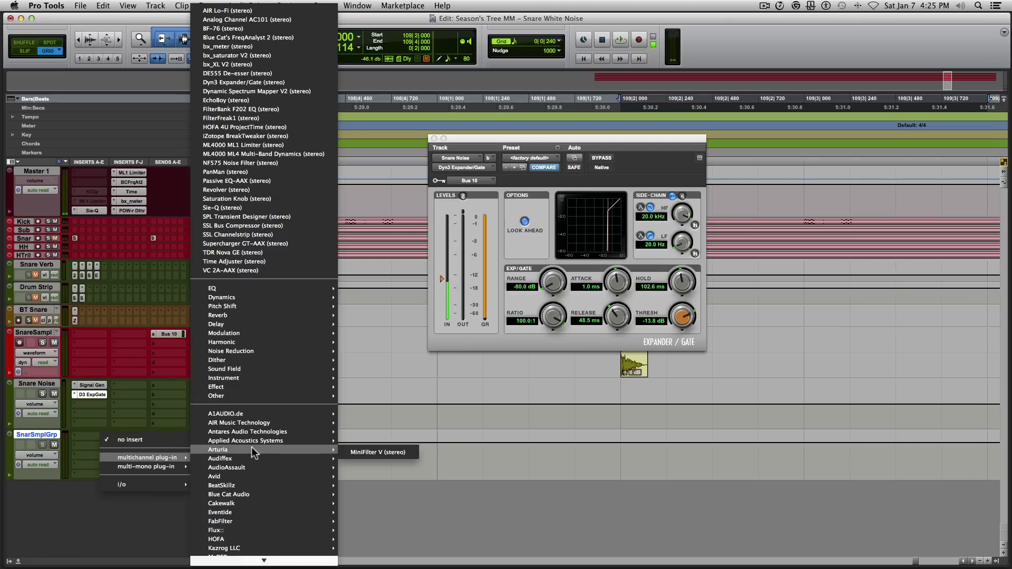
pyautogui.moveTo(274, 476)
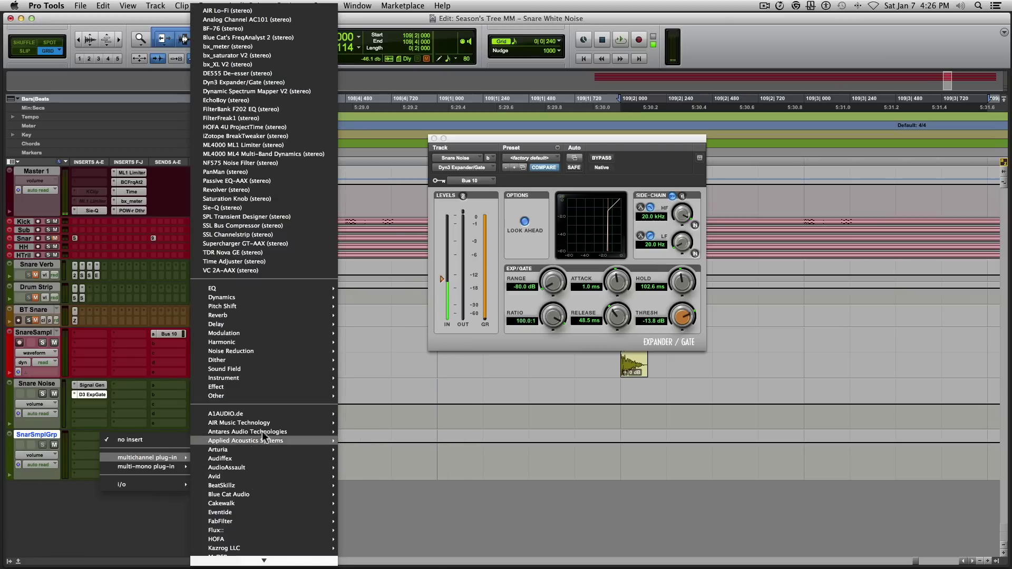
pyautogui.moveTo(251, 422)
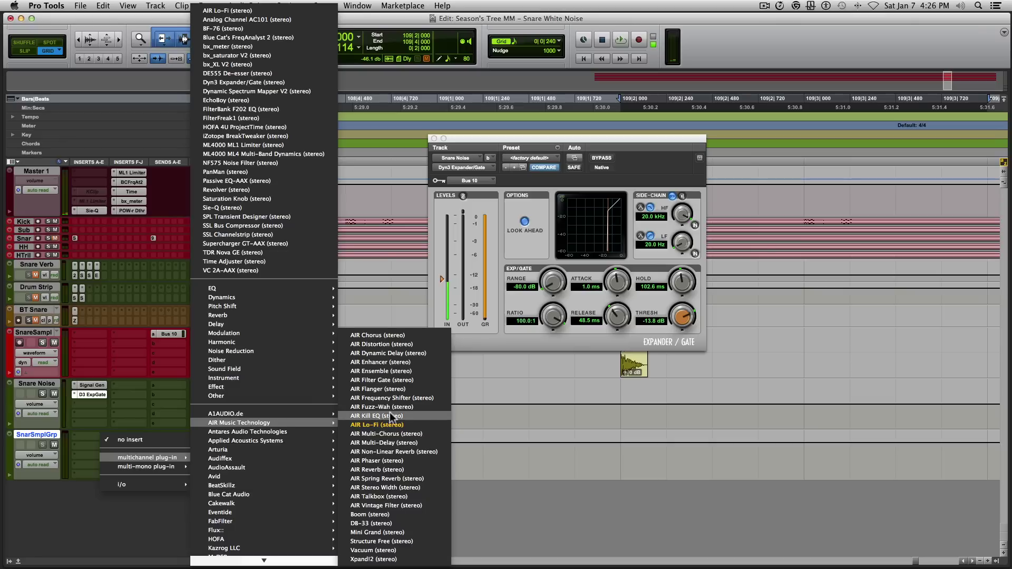
pyautogui.click(392, 425)
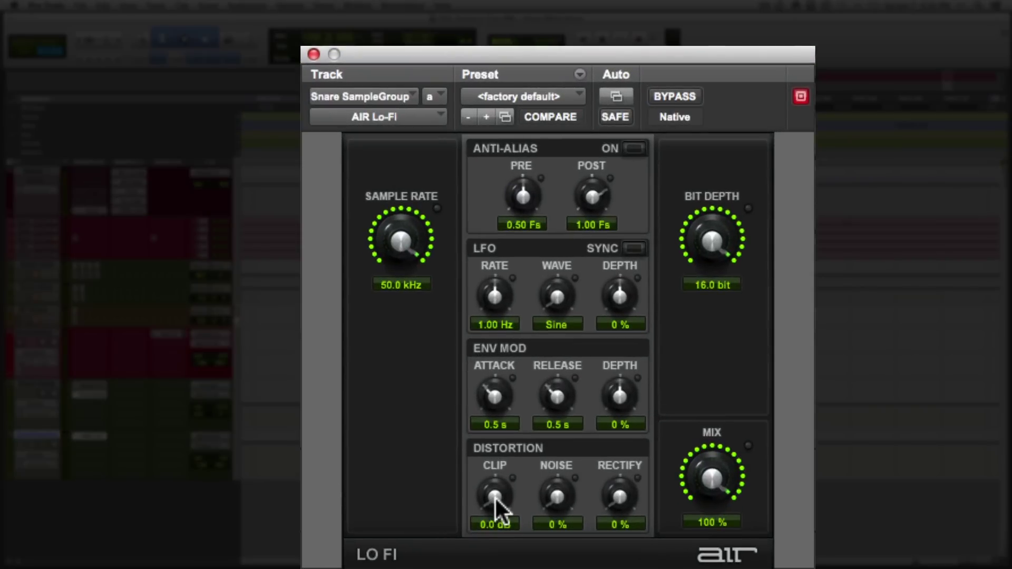
pyautogui.moveTo(495, 489); pyautogui.dragTo(498, 377)
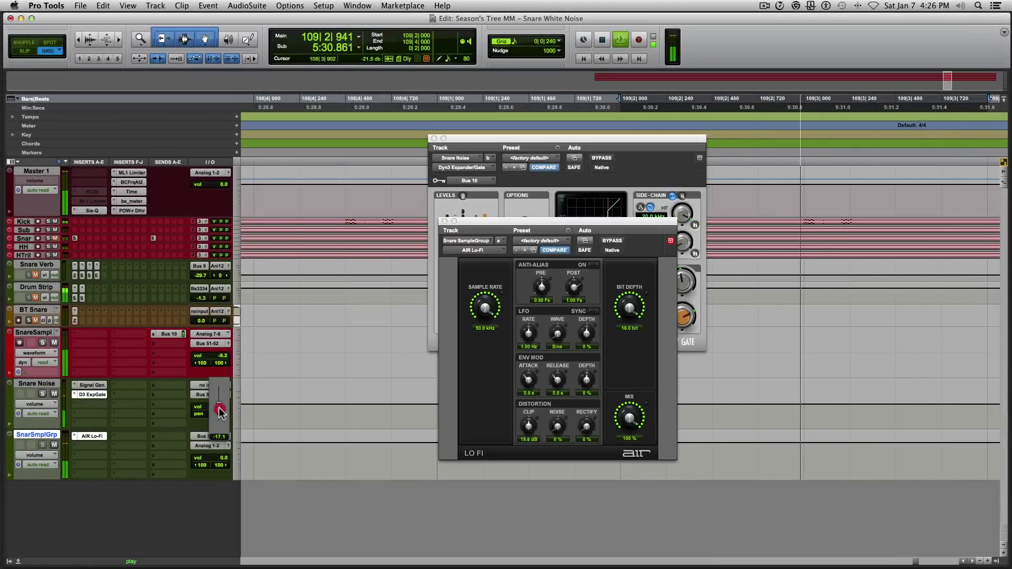
# Lower Snare Noise's volume to -18.5 dB, close the AIR Lo-Fi window and stop playback
pyautogui.moveTo(219, 411); pyautogui.dragTo(222, 414)
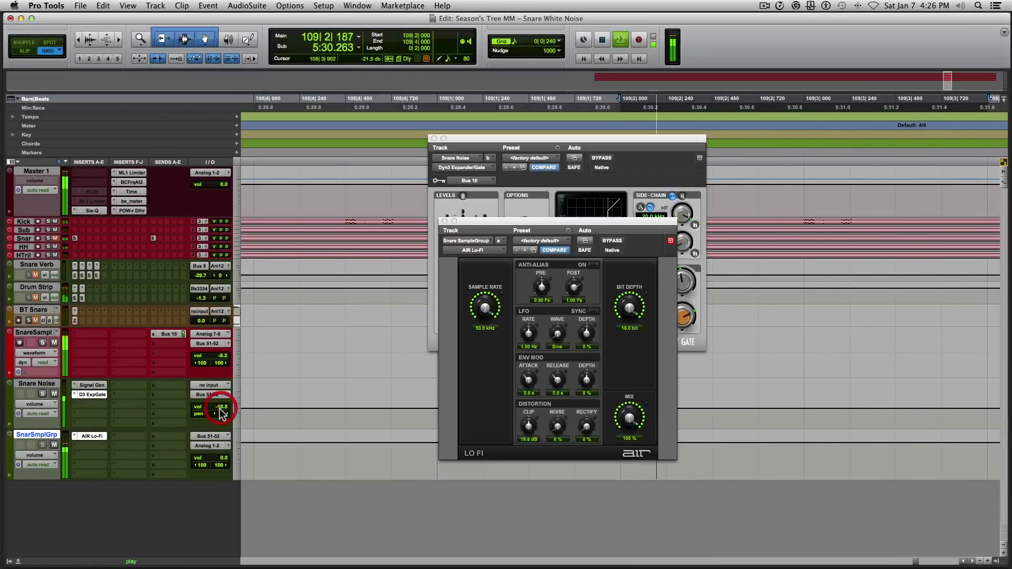
pyautogui.click(445, 222)
pyautogui.press('space')
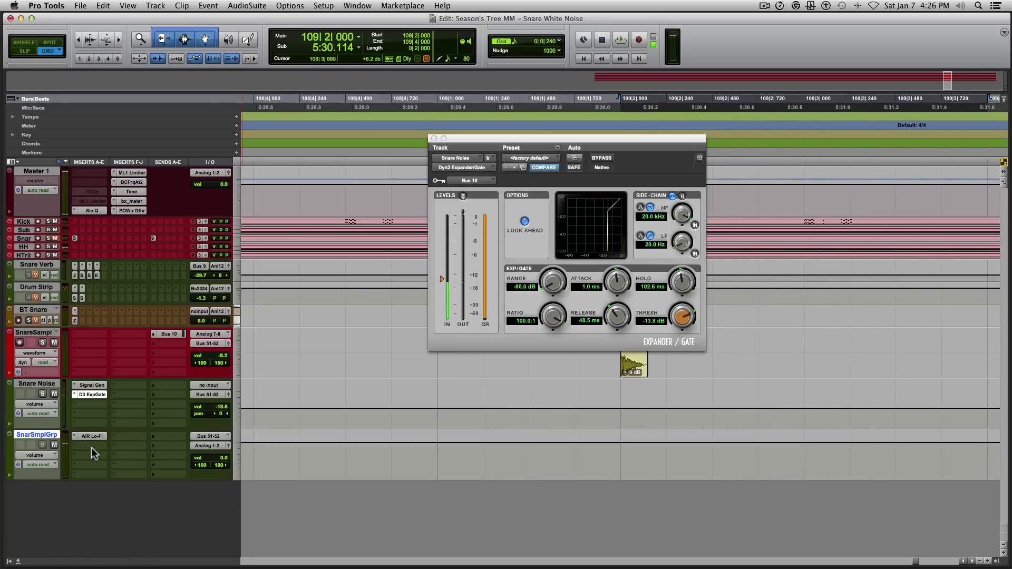
# Insert the stereo SSL Channelstrip after AIR Lo-Fi on SnarSmplGrp, switch its EQ to E mode and raise the high-pass filter frequency
pyautogui.click(91, 445)
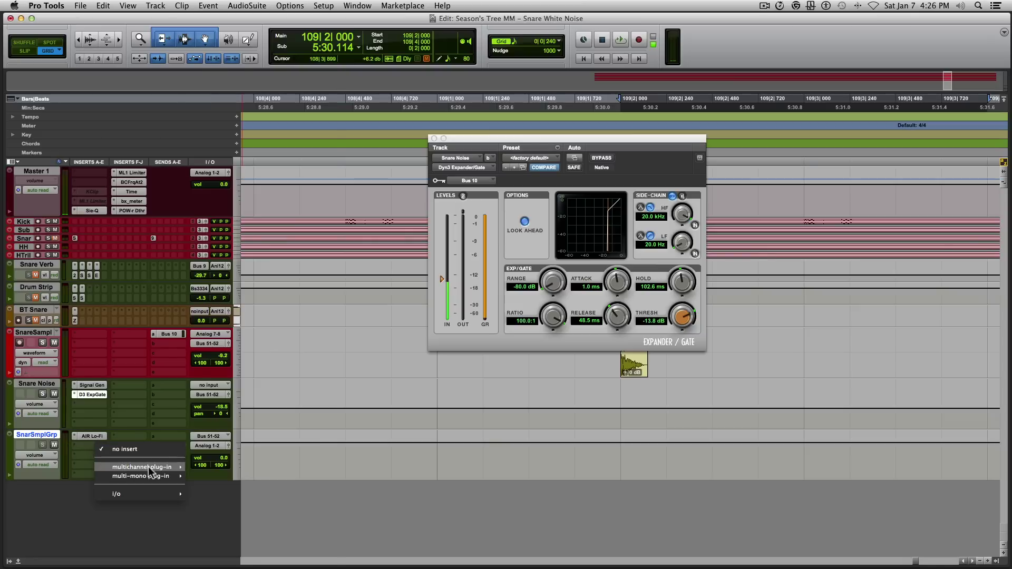
pyautogui.moveTo(153, 467)
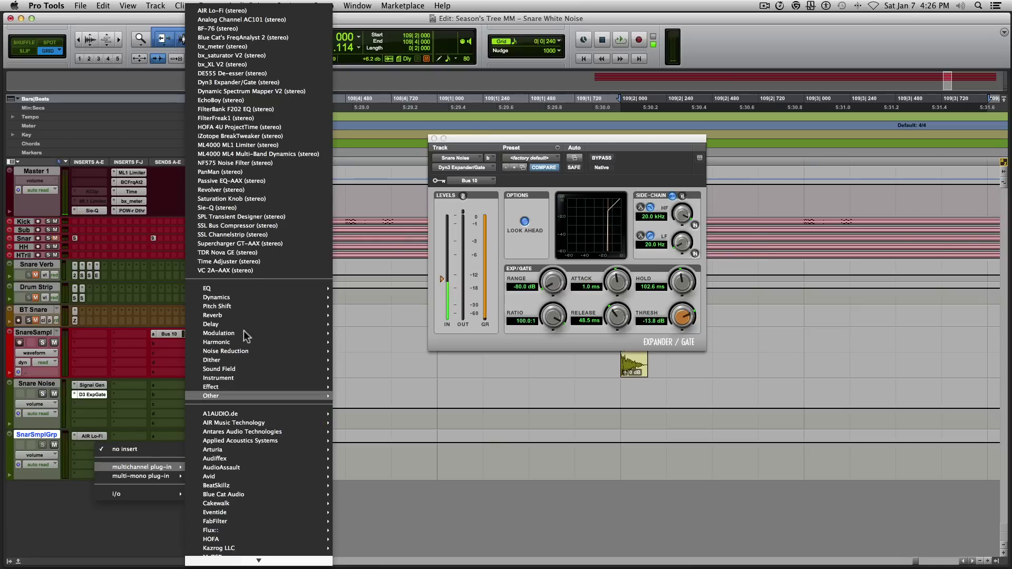
pyautogui.click(237, 235)
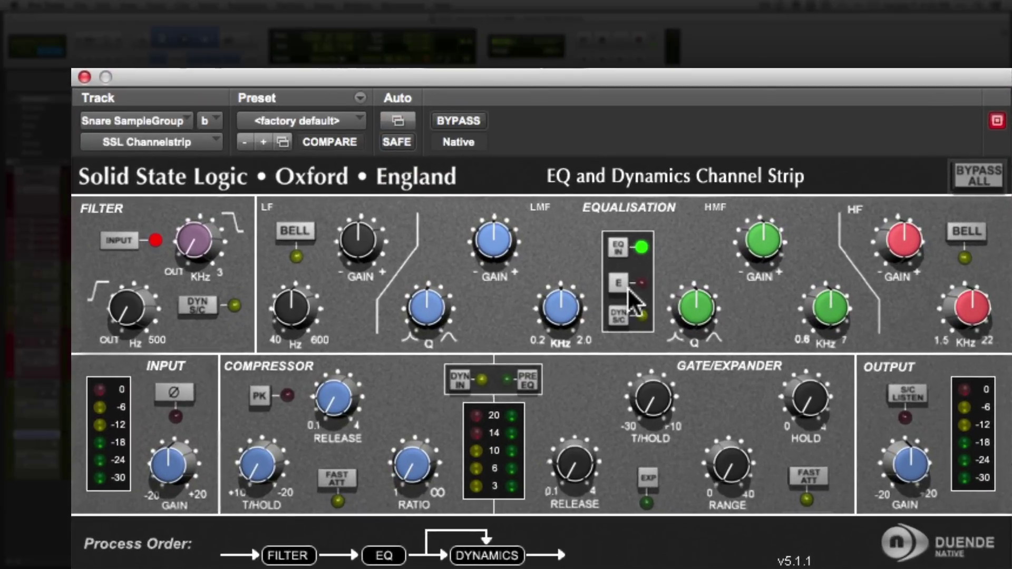
pyautogui.click(618, 283)
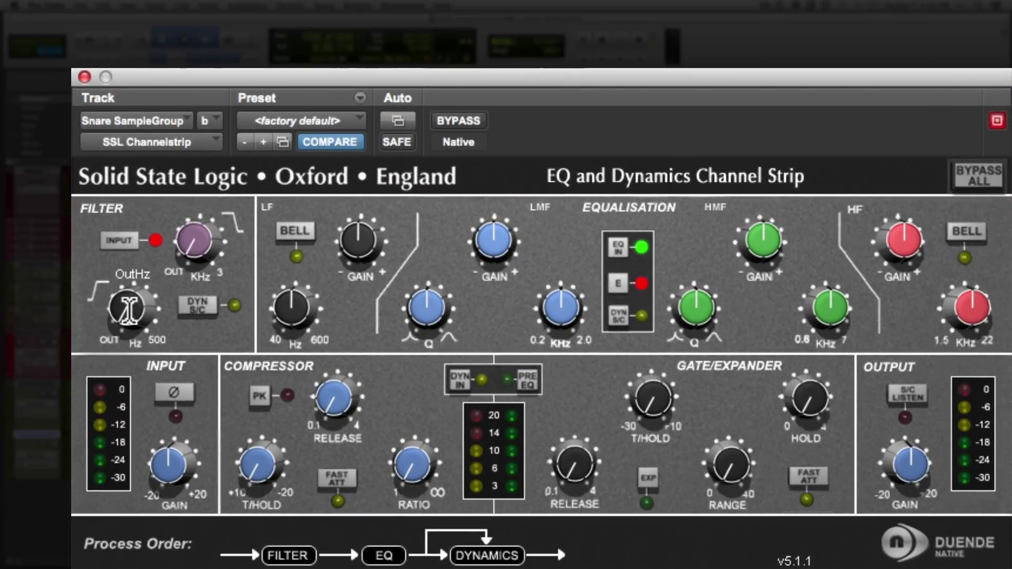
pyautogui.moveTo(127, 309)
pyautogui.mouseDown()
pyautogui.moveTo(124, 84)
pyautogui.moveTo(121, 99)
pyautogui.moveTo(130, 92)
pyautogui.mouseUp()
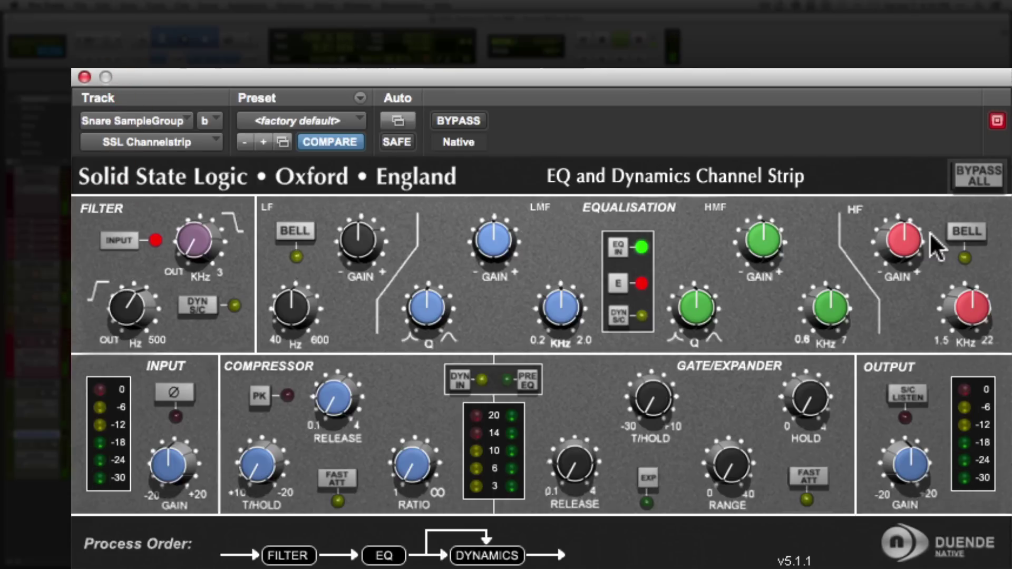
# Lower the HF and LMF frequencies, cut HF gain to about -2.3 dB, raise LMF gain and Q, and compare the channel strip against bypass
pyautogui.moveTo(973, 310); pyautogui.dragTo(967, 338)
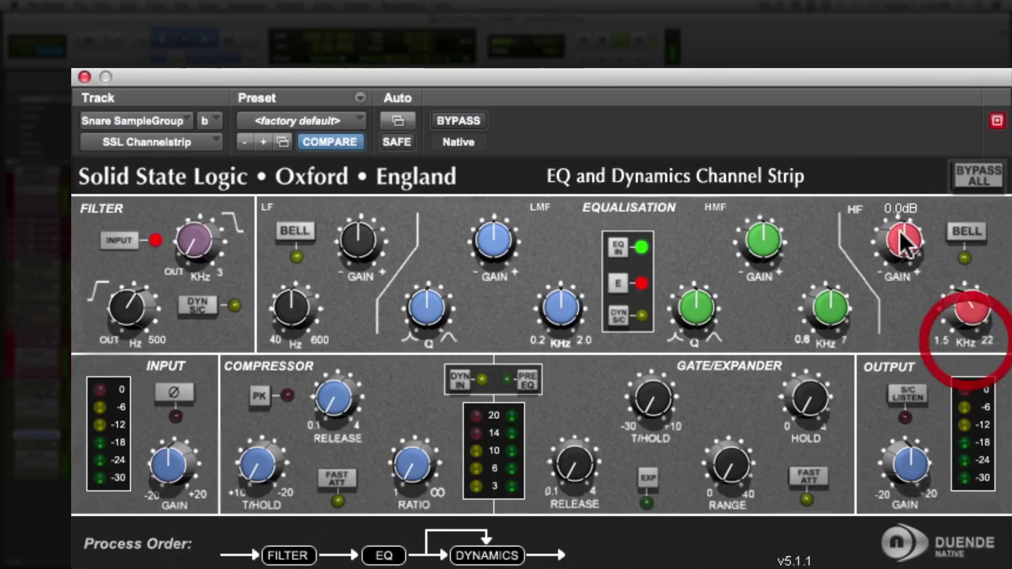
pyautogui.moveTo(900, 242); pyautogui.dragTo(902, 257)
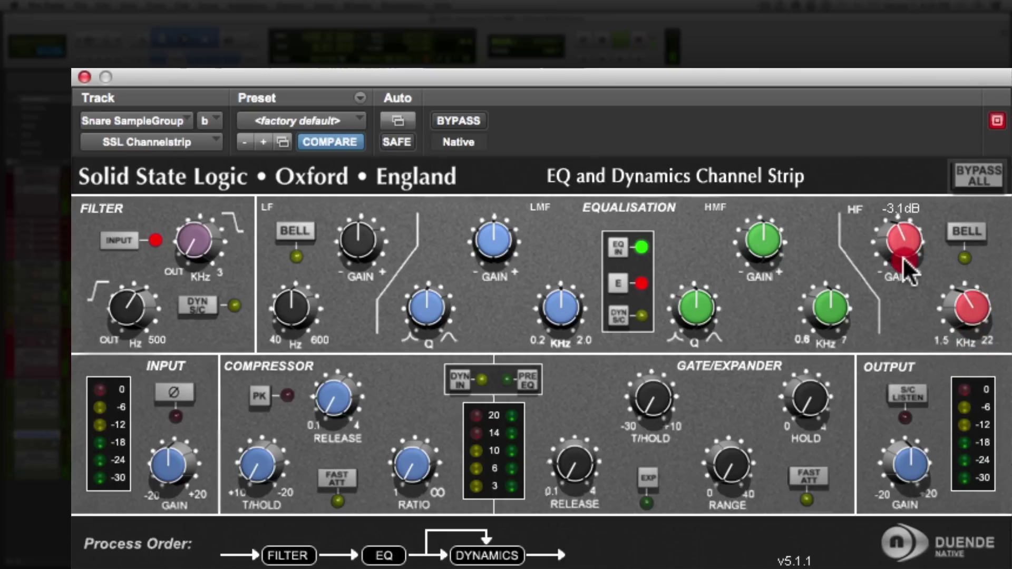
pyautogui.moveTo(552, 344); pyautogui.dragTo(555, 363)
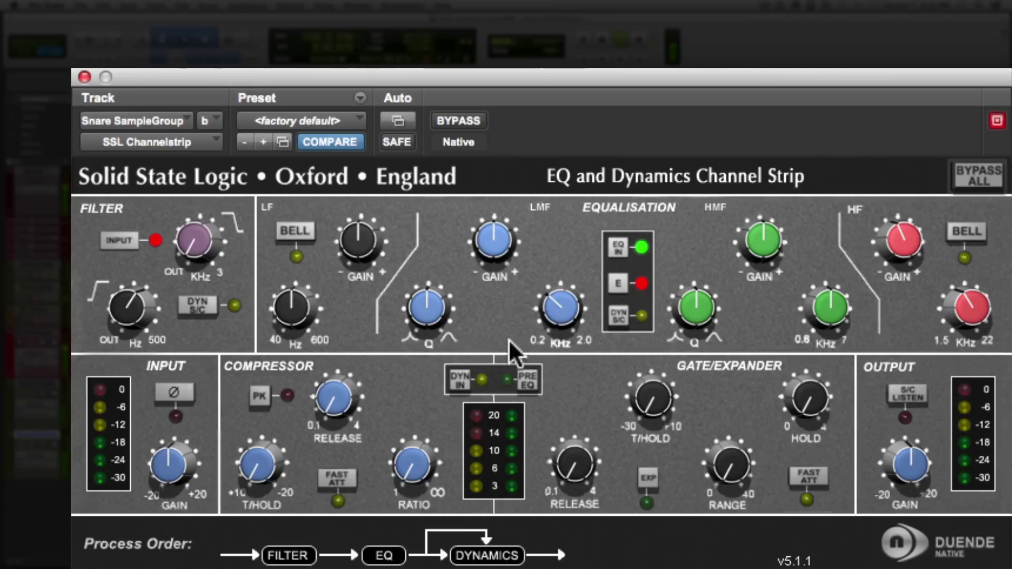
pyautogui.moveTo(425, 277)
pyautogui.mouseDown()
pyautogui.moveTo(439, 221)
pyautogui.moveTo(492, 226)
pyautogui.moveTo(495, 216)
pyautogui.mouseUp()
pyautogui.moveTo(912, 233); pyautogui.dragTo(894, 237)
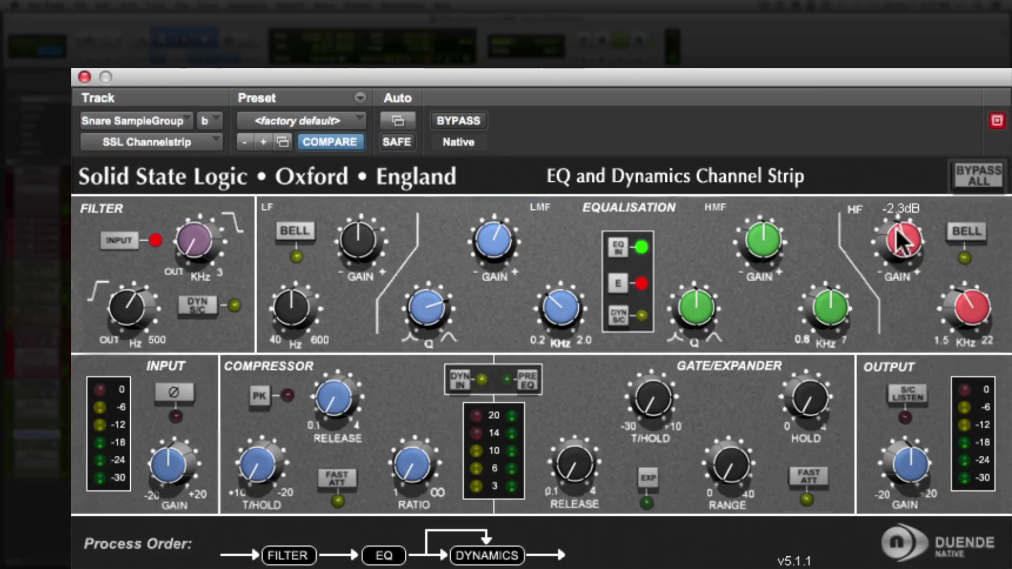
pyautogui.click(458, 121)
pyautogui.click(460, 120)
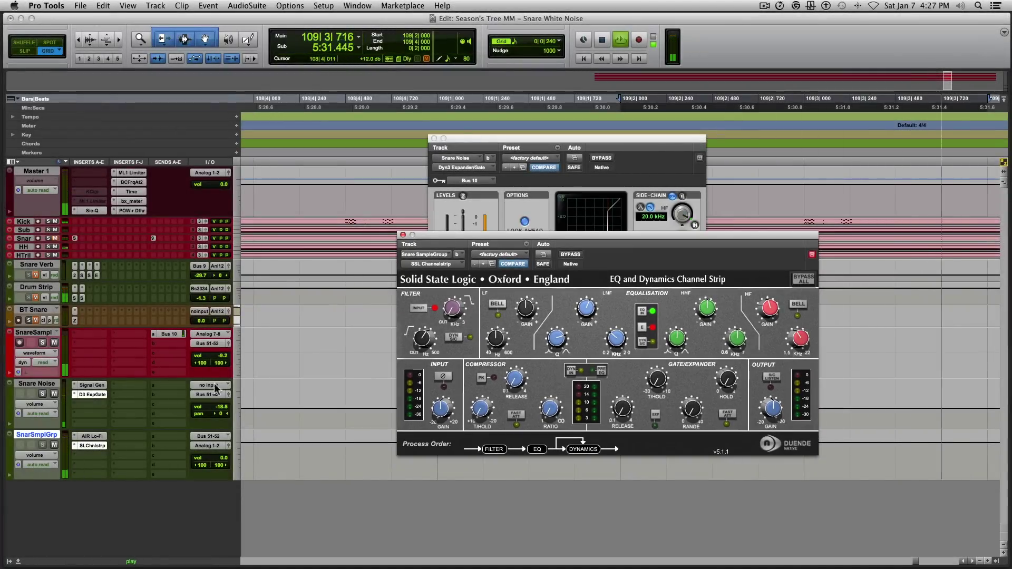
# Lower Snare Noise's volume to -19.2 dB, stop playback and close all open plug-in windows
pyautogui.click(222, 408)
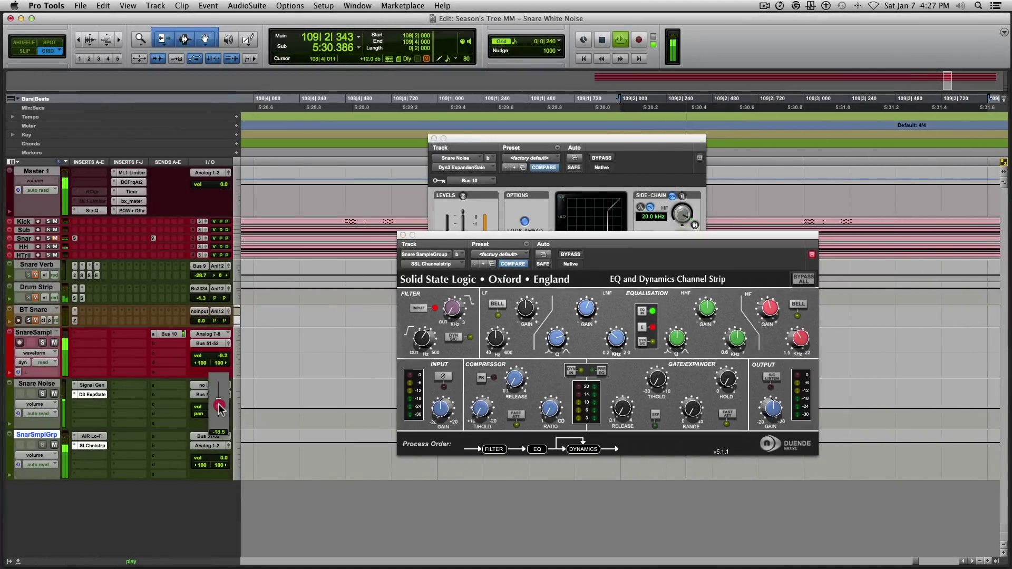
pyautogui.moveTo(220, 409); pyautogui.dragTo(220, 411)
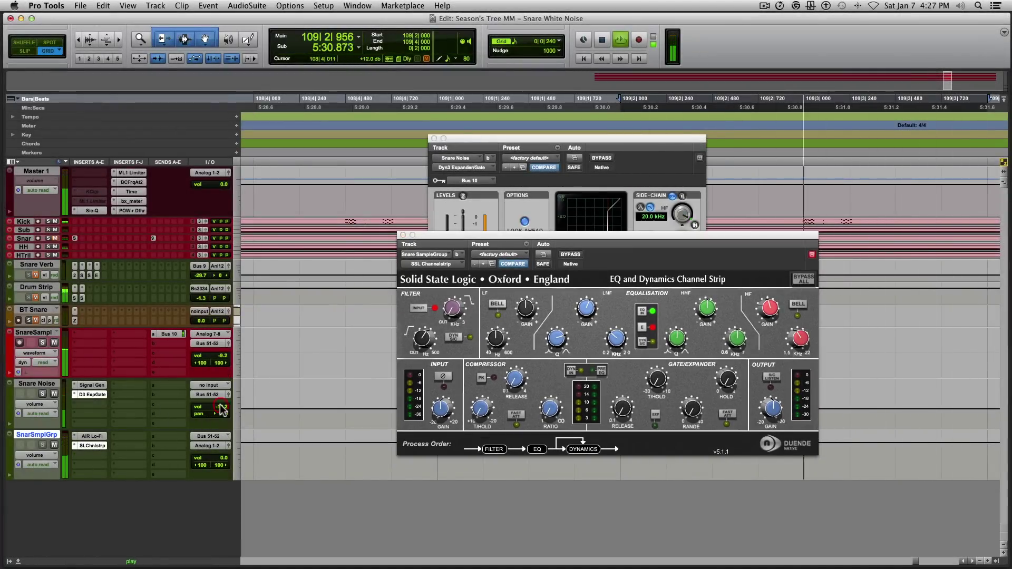
pyautogui.press('space')
pyautogui.keyDown('alt'); pyautogui.click(402, 234); pyautogui.keyUp('alt')
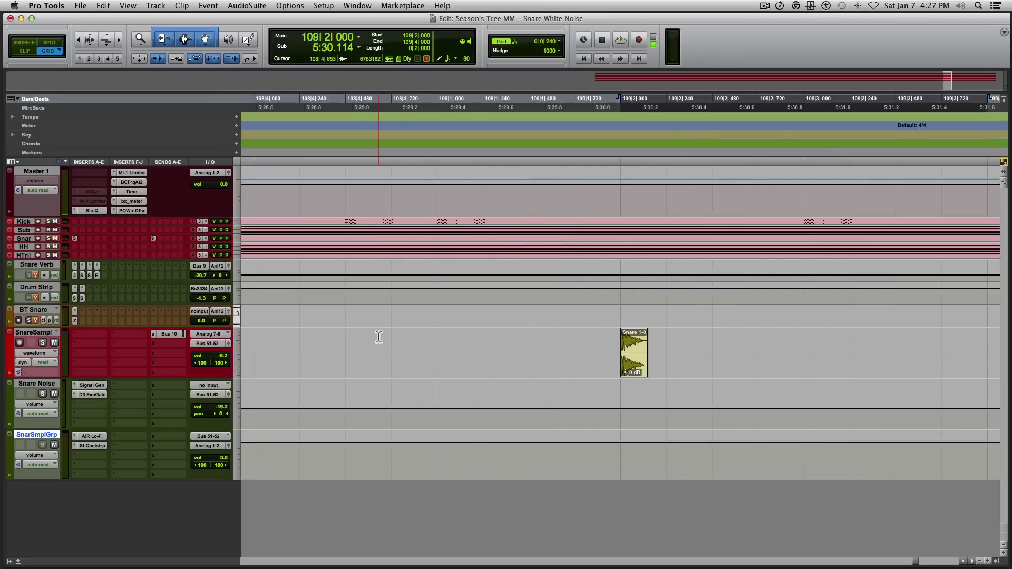
# Select a two-beat range starting at the snare clip on 109|2 and duplicate it repeatedly to fill out four bars of hits
pyautogui.press('r')
pyautogui.press('r')
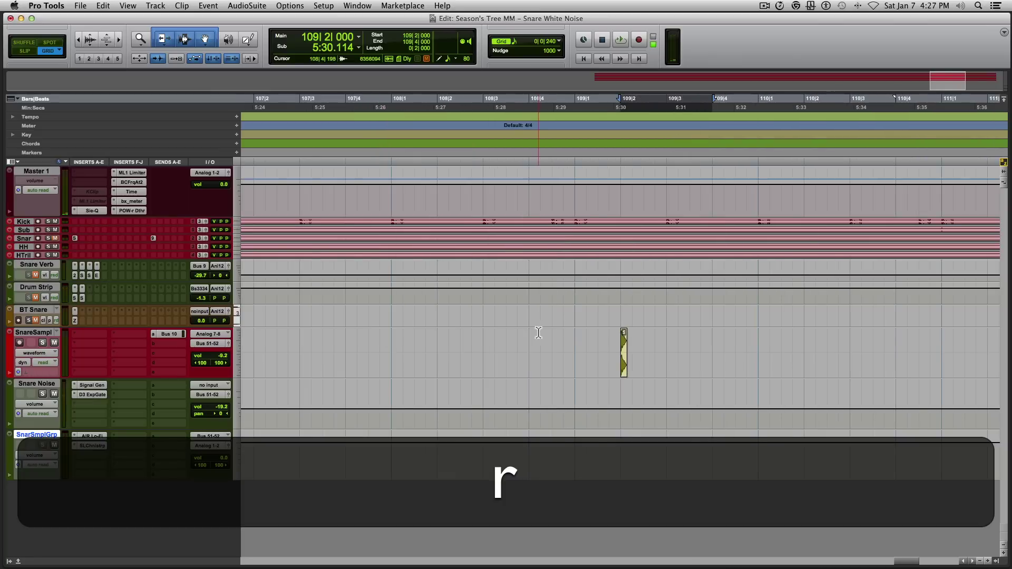
pyautogui.press('t')
pyautogui.click(622, 333)
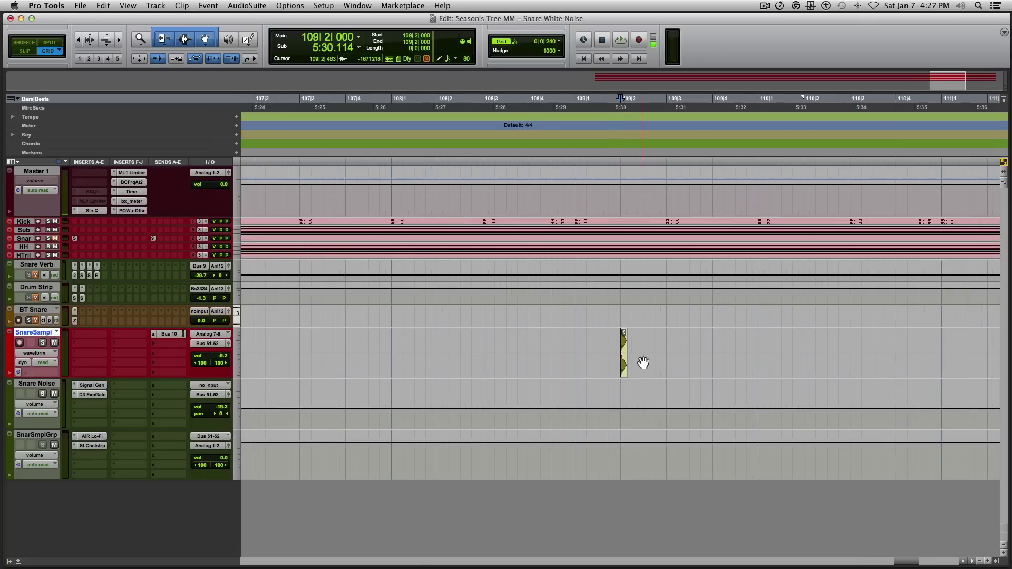
pyautogui.moveTo(626, 335); pyautogui.dragTo(711, 340)
pyautogui.press('super+d')
pyautogui.press('super+d')
pyautogui.press('super+d')
pyautogui.press('super+d')
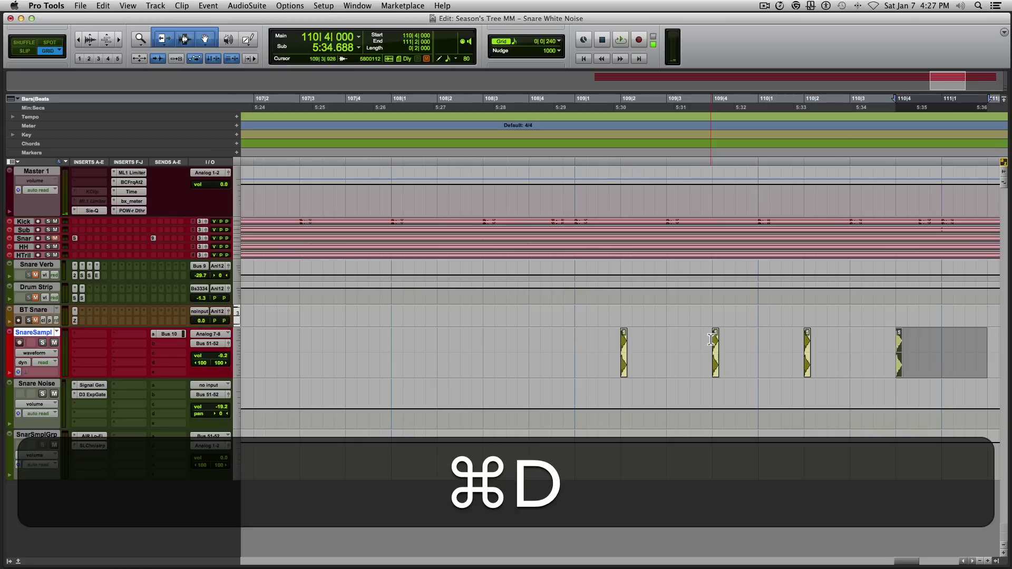
# Select bars 109 through 112 on SnareSampl, loop them and lower SnarSmplGrp's volume to -1.3 dB while listening
pyautogui.press('r')
pyautogui.press('r')
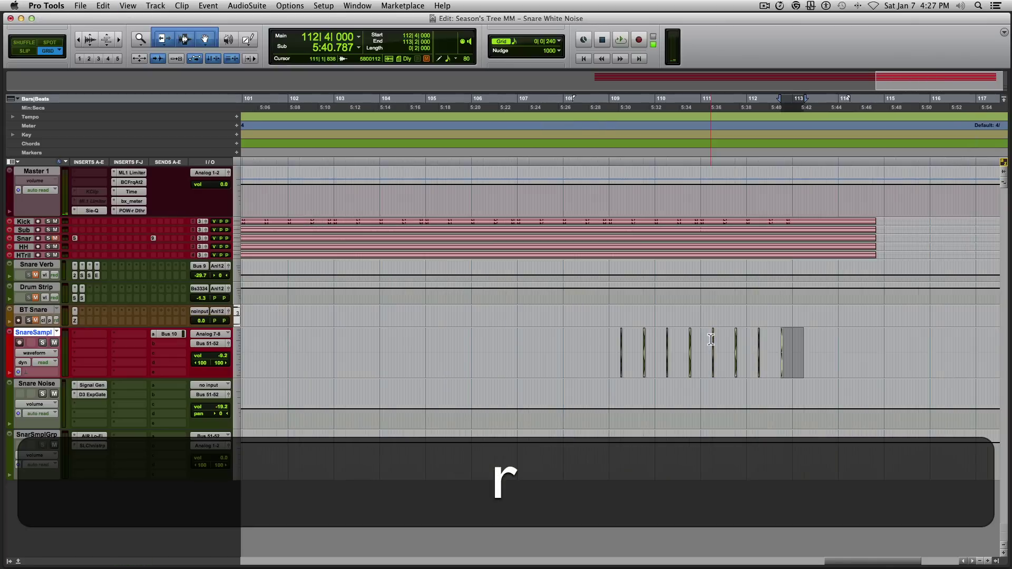
pyautogui.press('t')
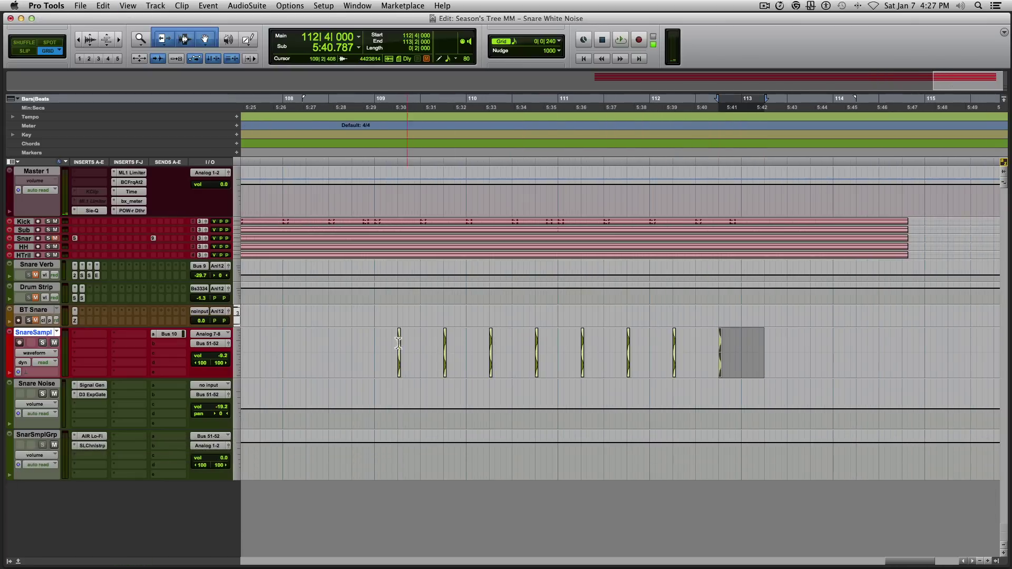
pyautogui.moveTo(374, 342); pyautogui.dragTo(750, 352)
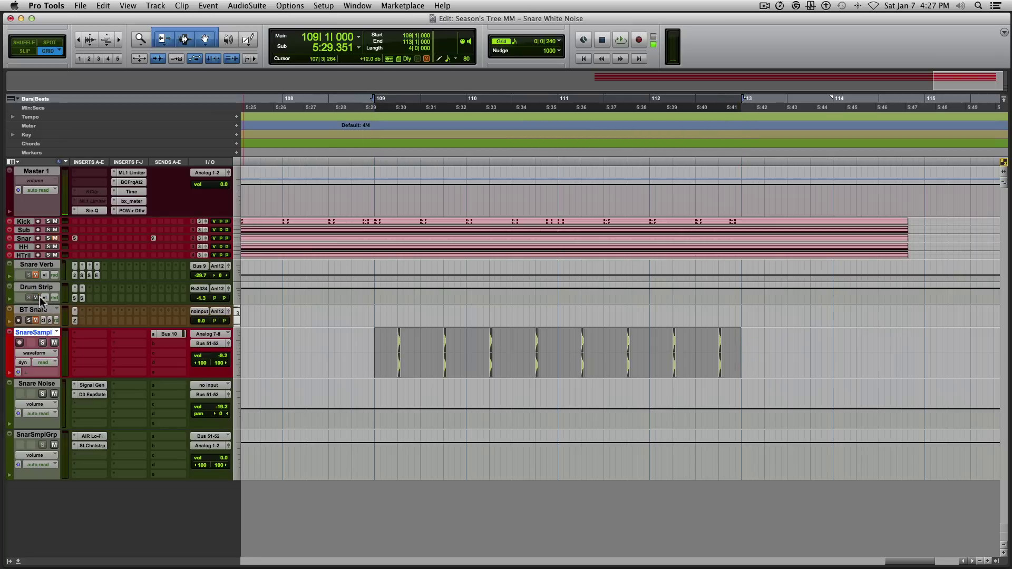
pyautogui.press('space')
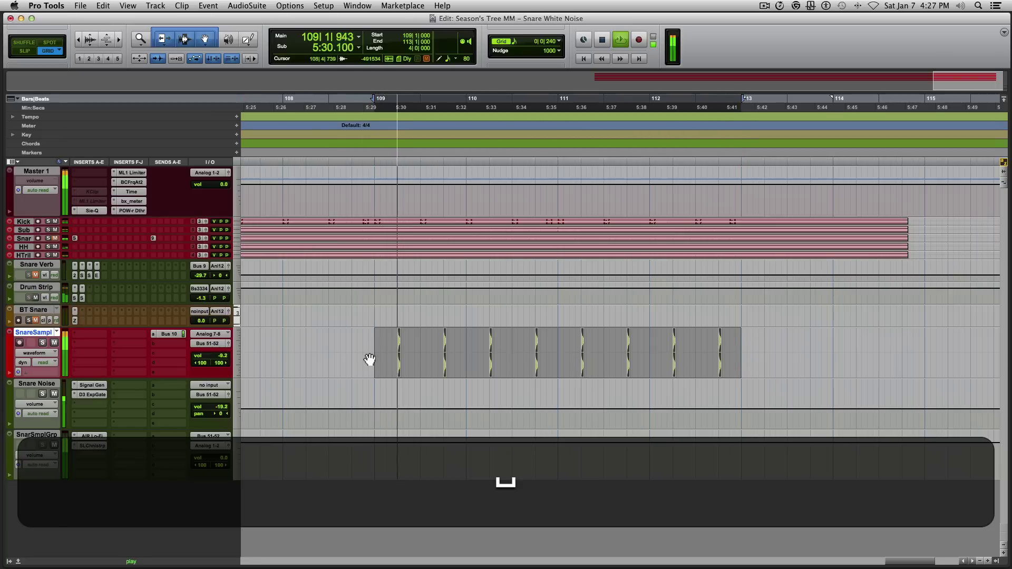
pyautogui.moveTo(213, 463); pyautogui.dragTo(222, 460)
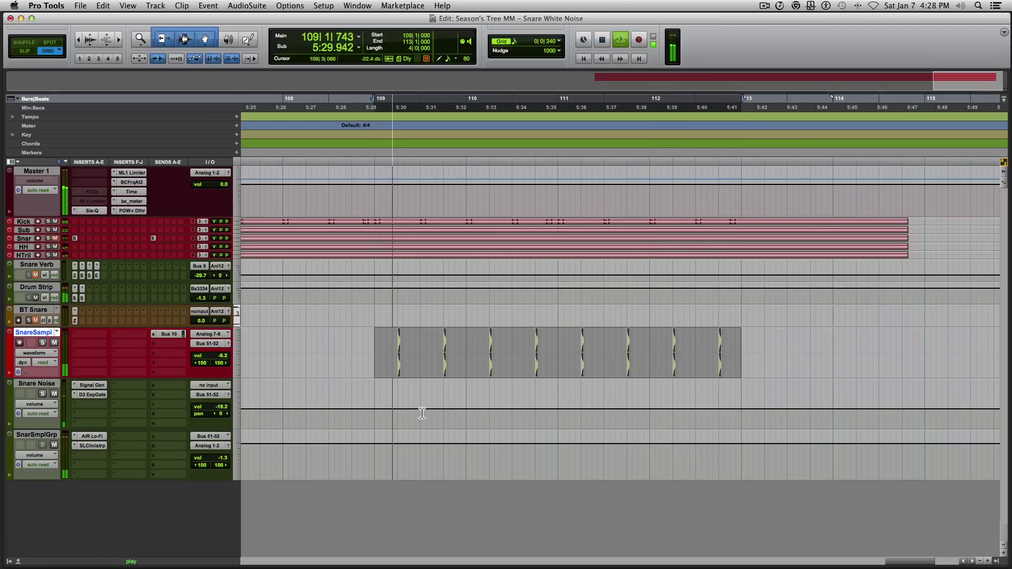
pyautogui.press('space')
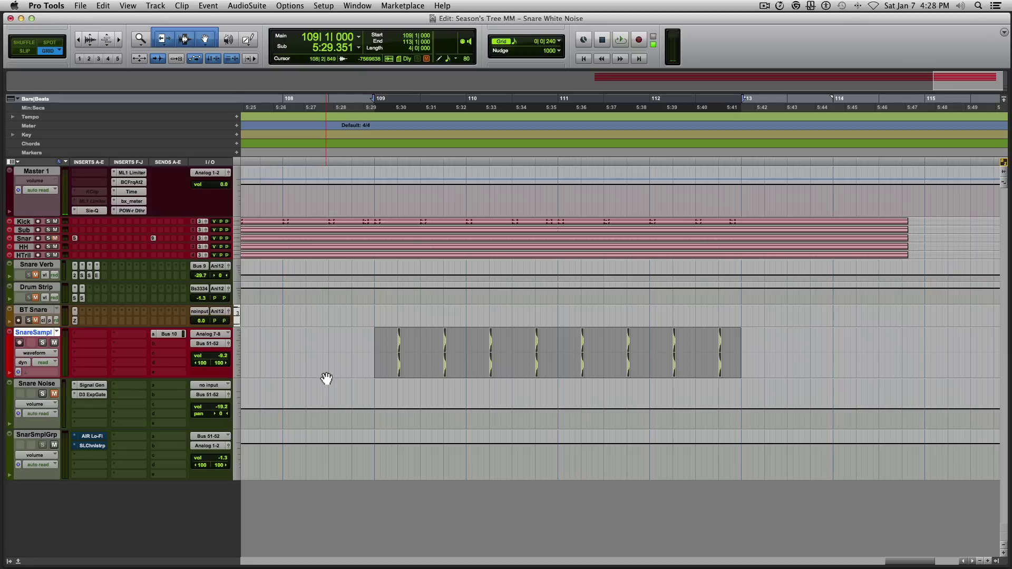
# Audition the snare sample without noise and group processing, then unmute Snare Noise and play both layers
pyautogui.press('space')
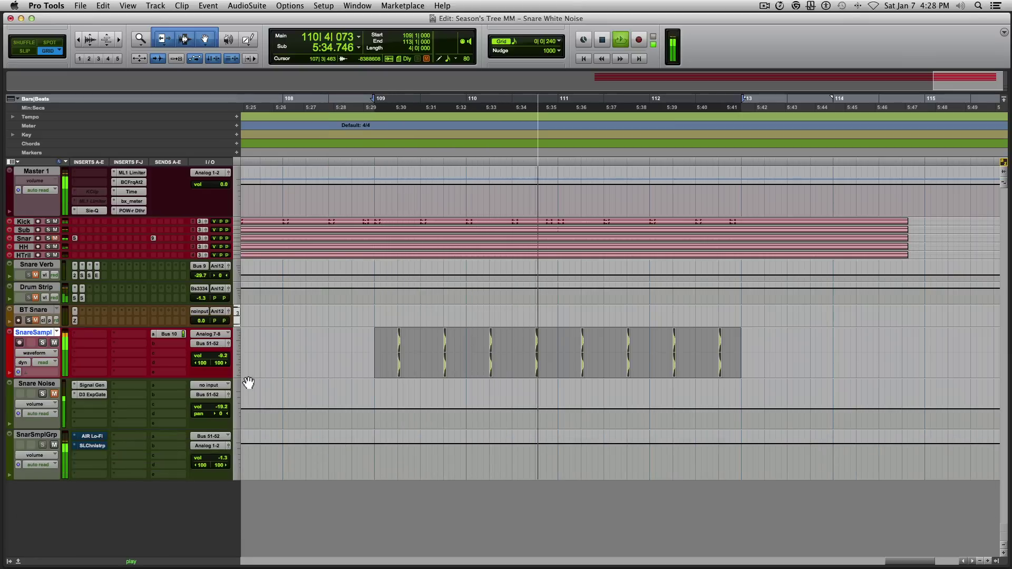
pyautogui.press('space')
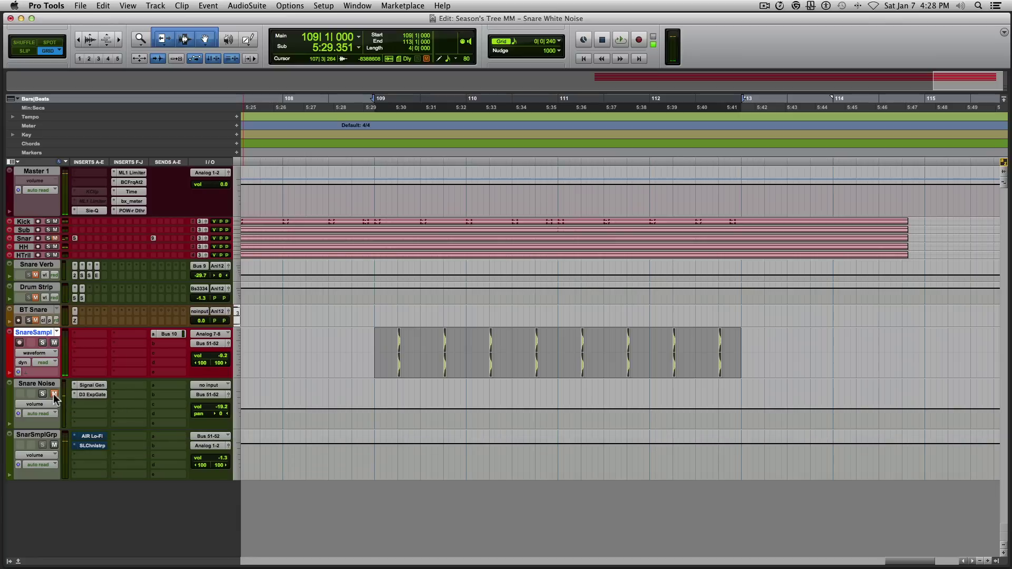
pyautogui.click(54, 394)
pyautogui.press('space')
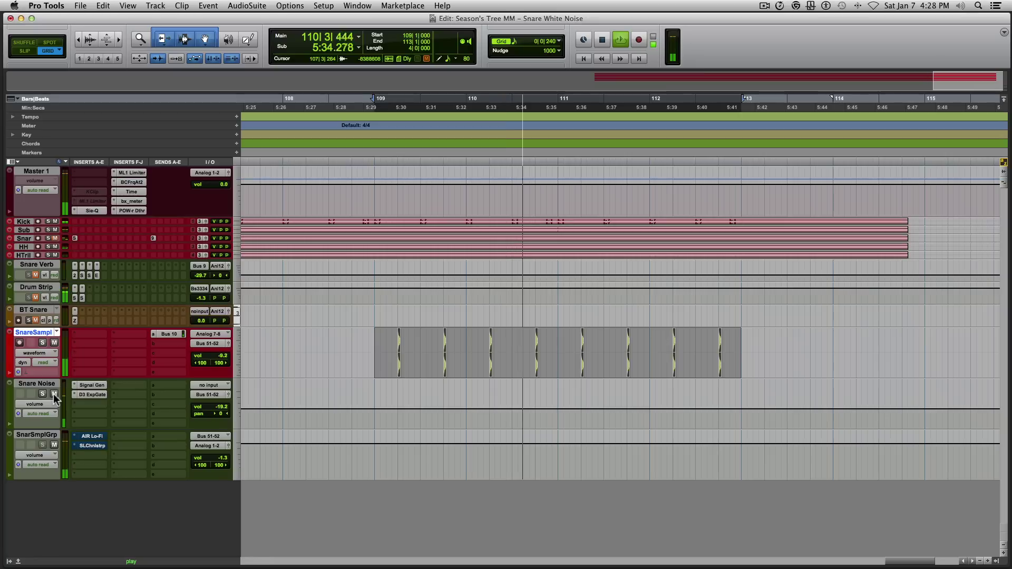
# Take AIR Lo-Fi and SSL Channelstrip on SnarSmplGrp out of bypass and audition the processed snare
pyautogui.press('space')
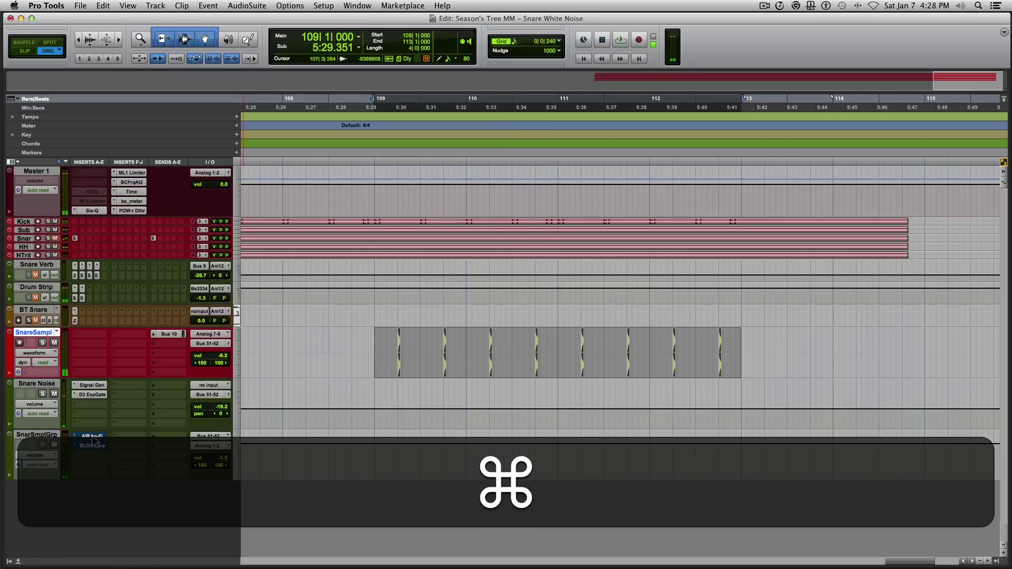
pyautogui.press('super+space')
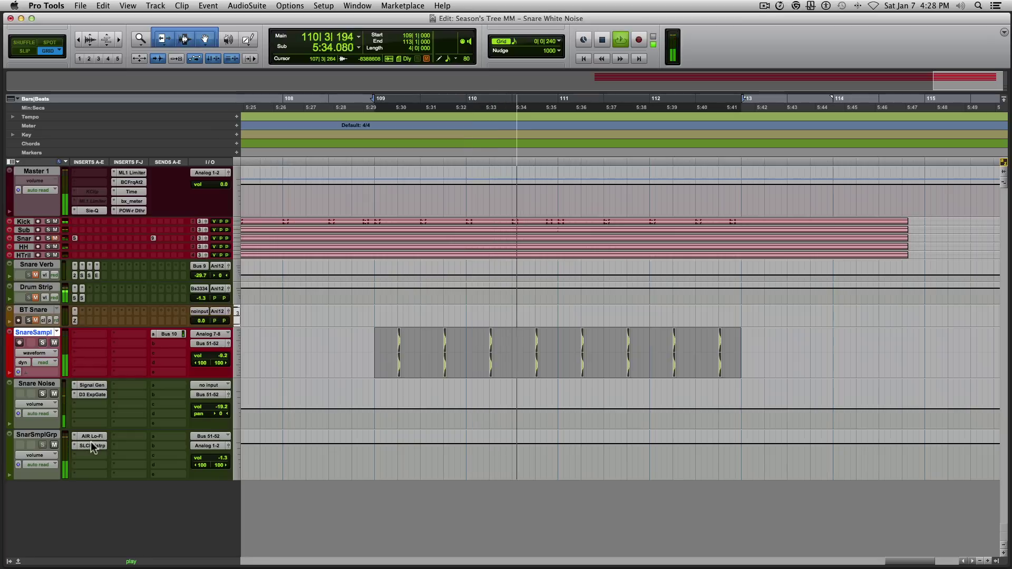
pyautogui.press('space')
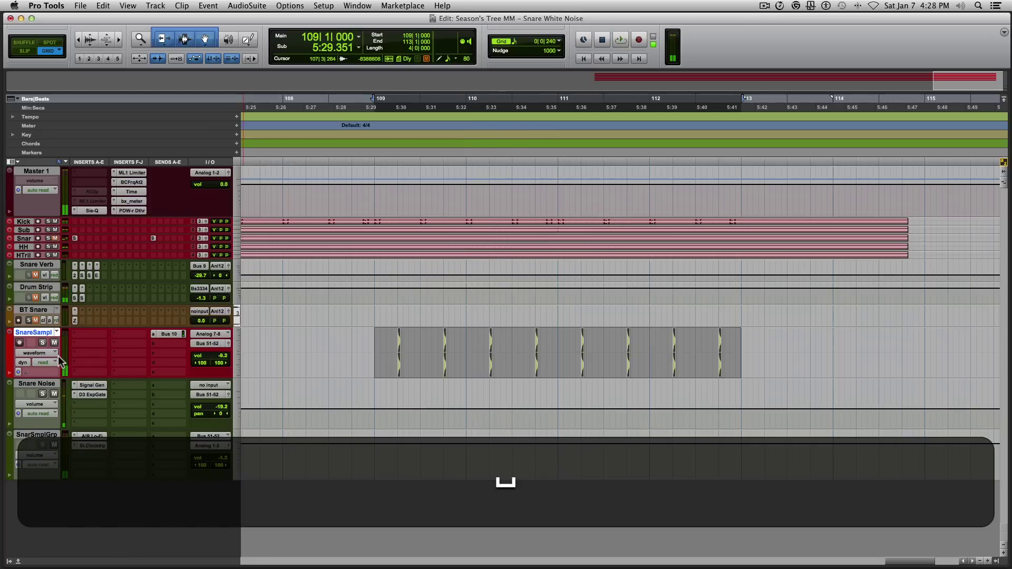
# During playback, compare the snare with Snare Noise muted and group plug-ins bypassed, restore both layers and the processing, and save the session
pyautogui.press('space')
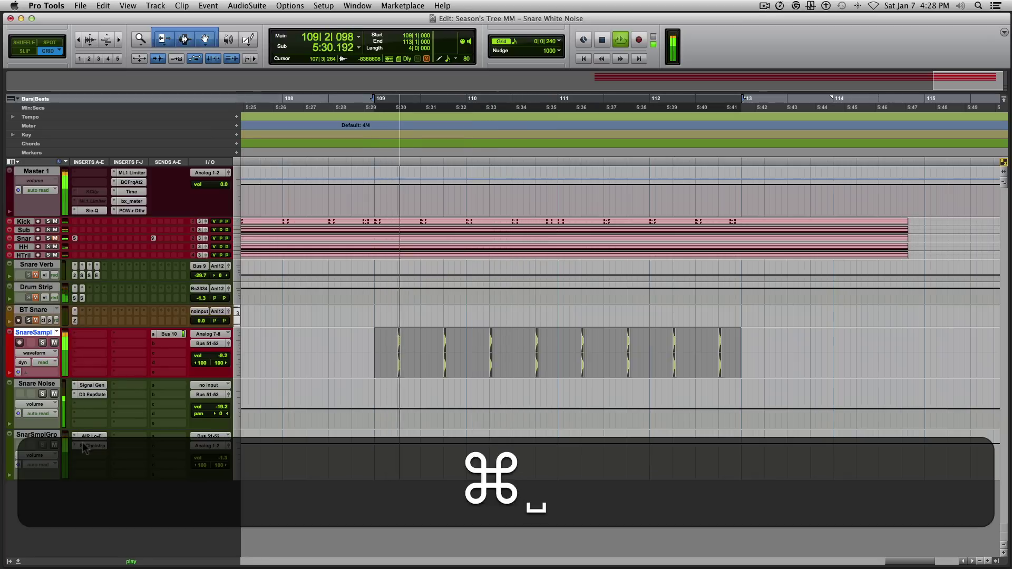
pyautogui.click(52, 394)
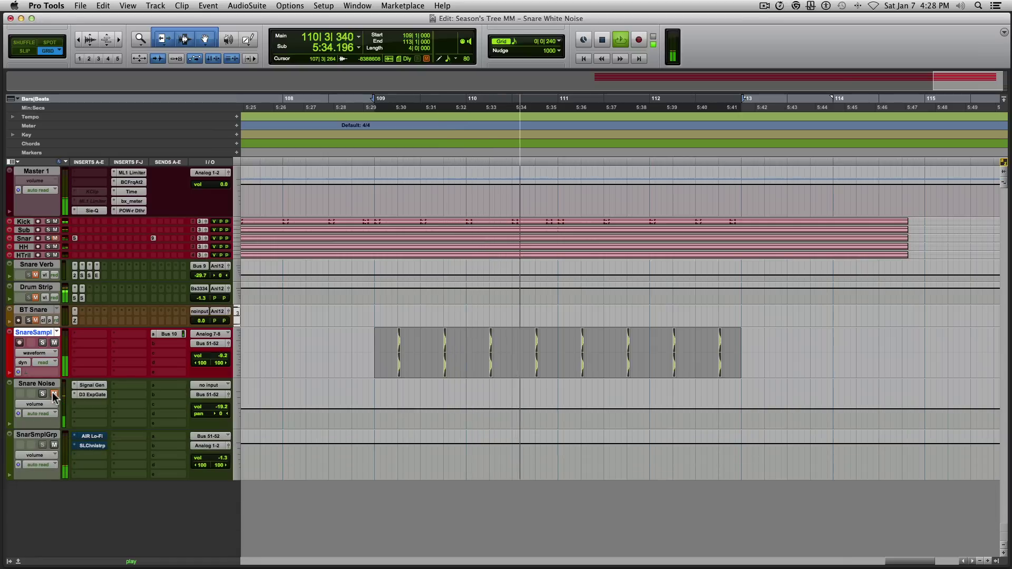
pyautogui.click(53, 395)
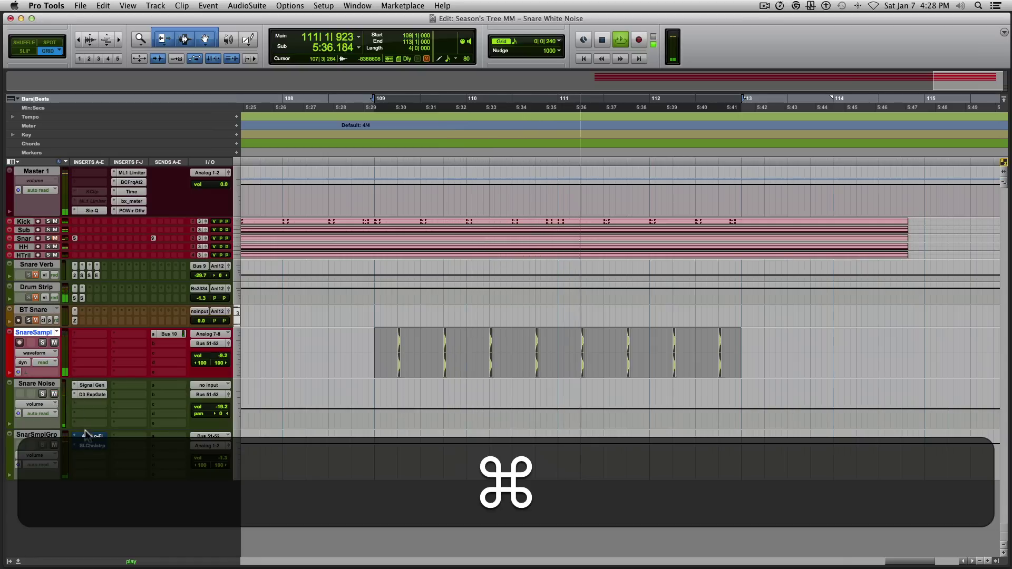
pyautogui.keyDown('super'); pyautogui.click(88, 437); pyautogui.keyUp('super')
pyautogui.keyDown('super'); pyautogui.click(90, 445); pyautogui.keyUp('super')
pyautogui.press('super+s')
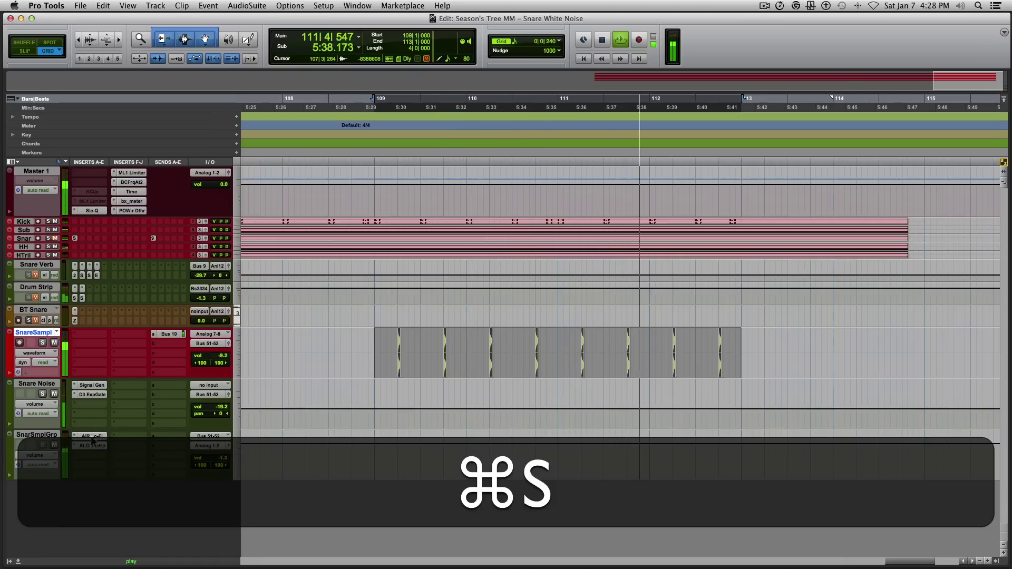
pyautogui.press('space')
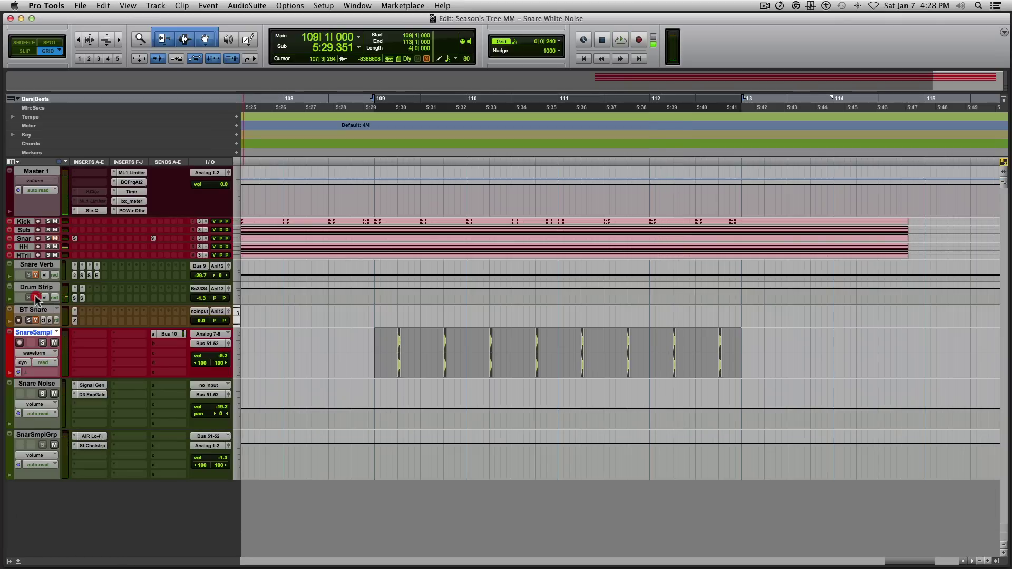
# Play the loop, lower SnarSmplGrp's volume to -2.6 dB and save the session
pyautogui.press('space')
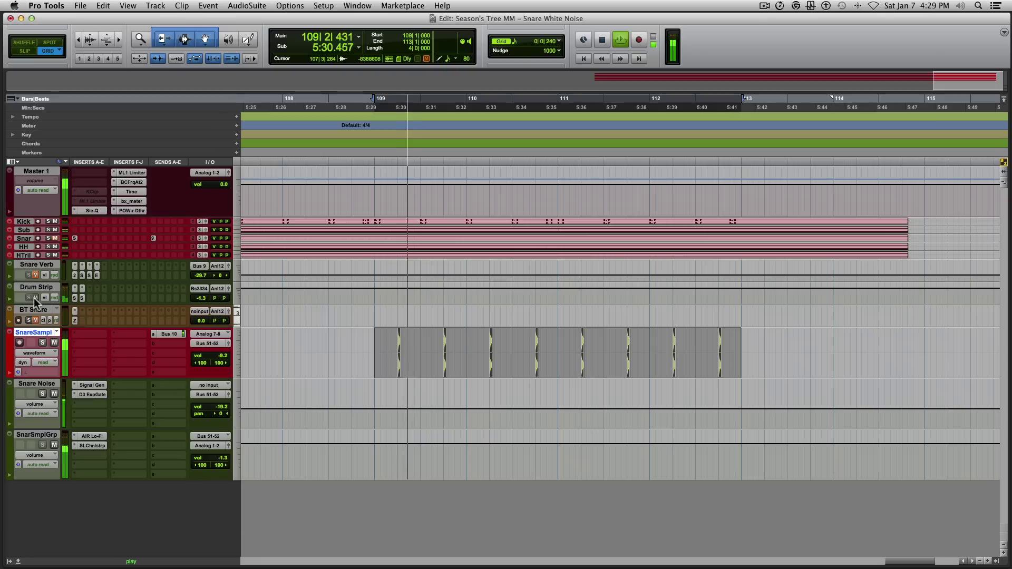
pyautogui.moveTo(219, 458); pyautogui.dragTo(220, 461)
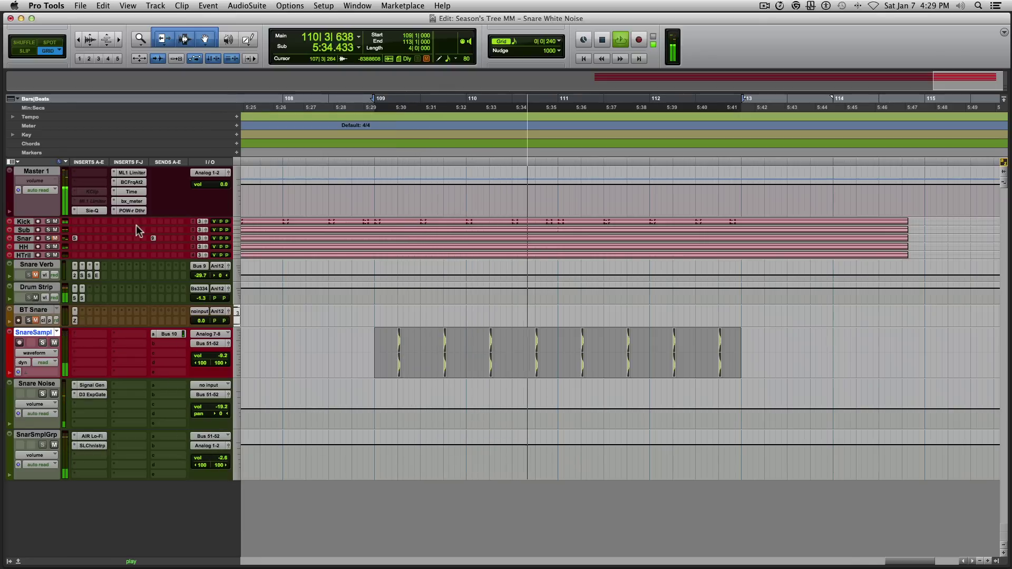
pyautogui.press('super+s')
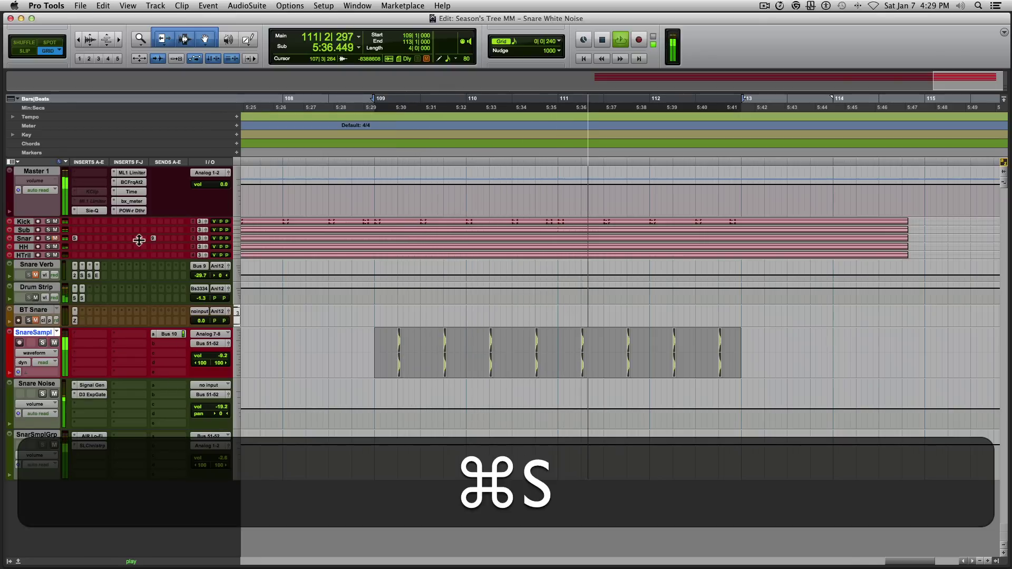
# Zoom the timeline to the selected four bars, enlarge the SnareSampl track height, save the session and stop playback
pyautogui.hotkey('alt', 'f')
pyautogui.click(235, 343)
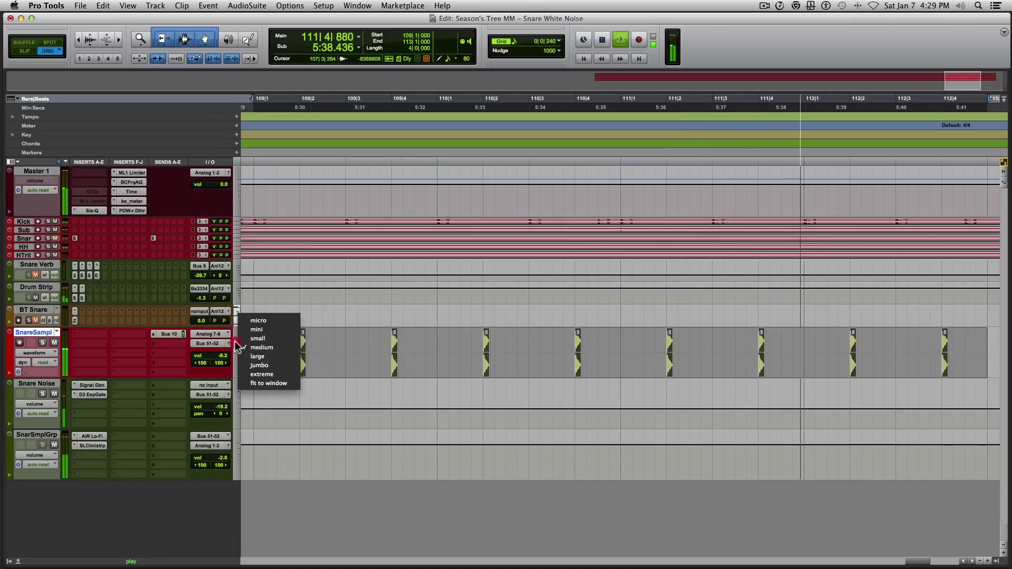
pyautogui.click(246, 373)
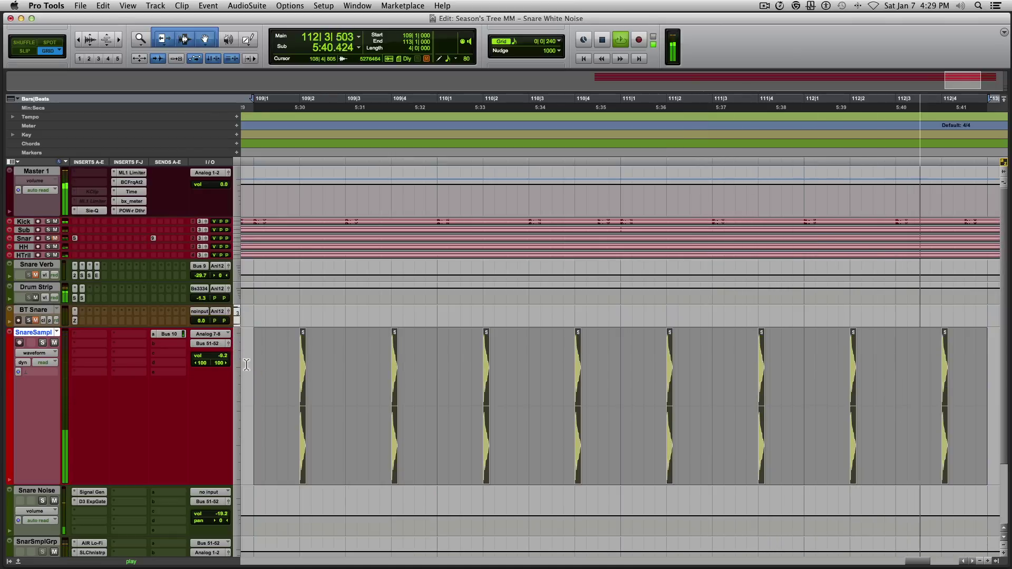
pyautogui.scroll(-1, 246, 364)
pyautogui.press('super+s')
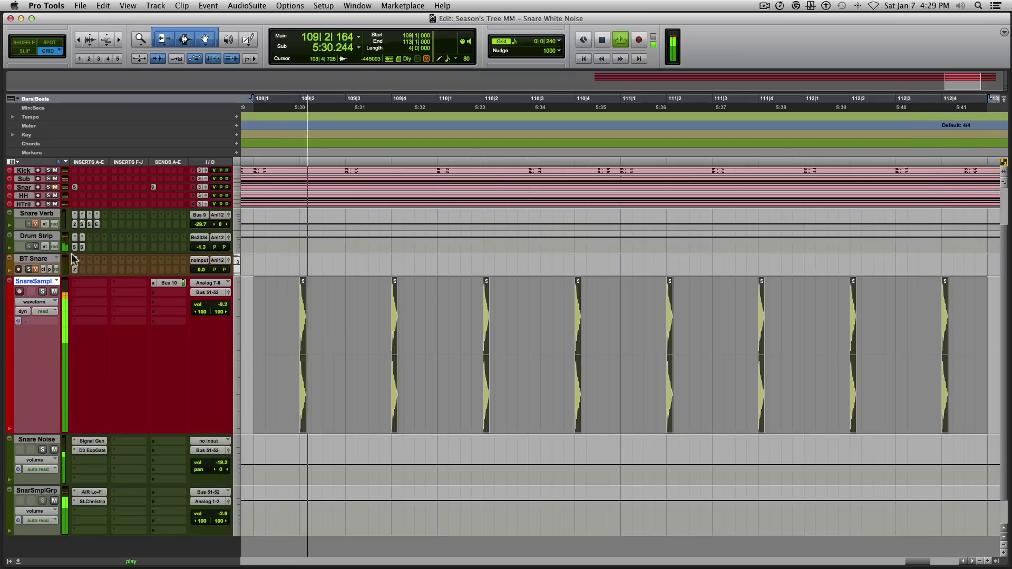
pyautogui.press('space')
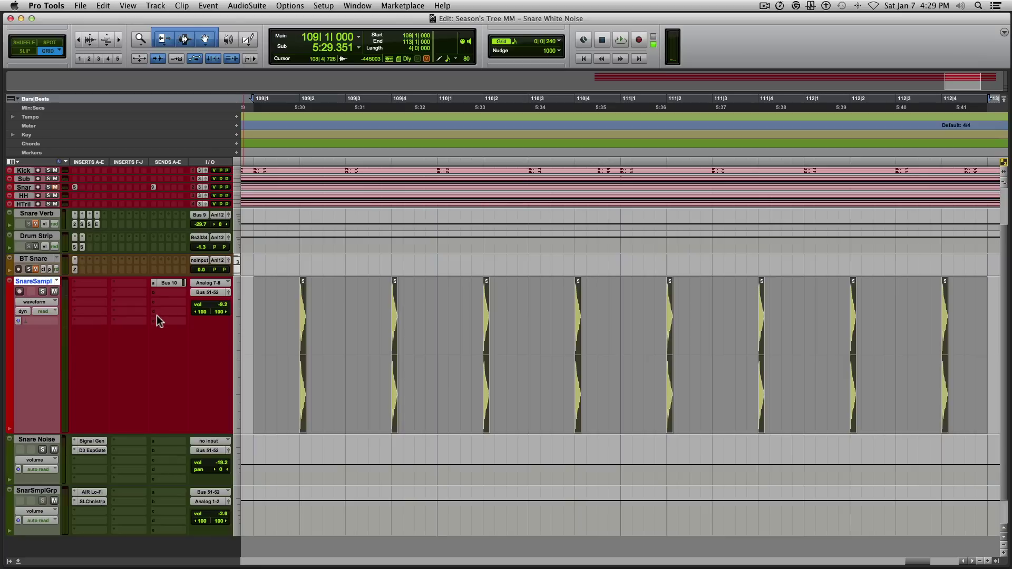
# Unmute Snare Verb and add a pre-fader send from Snare Noise to Bus 9 (Mono) at 0.0 dB
pyautogui.click(36, 214)
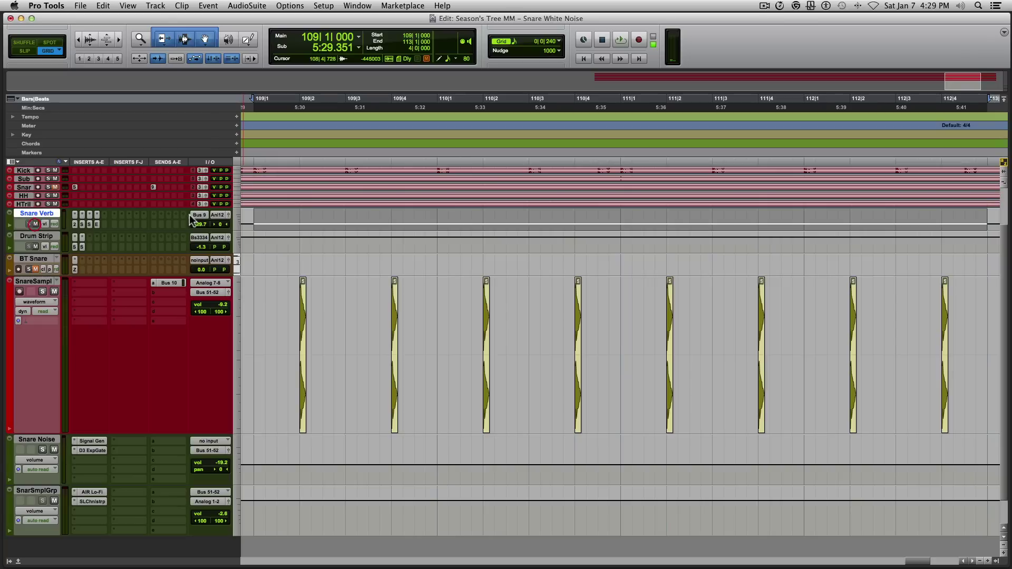
pyautogui.click(168, 445)
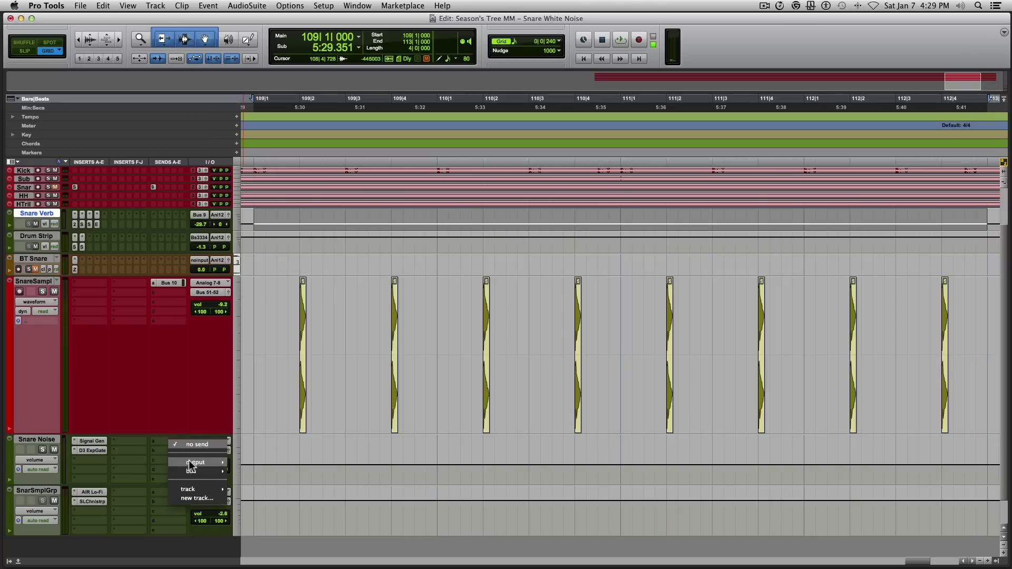
pyautogui.moveTo(228, 473)
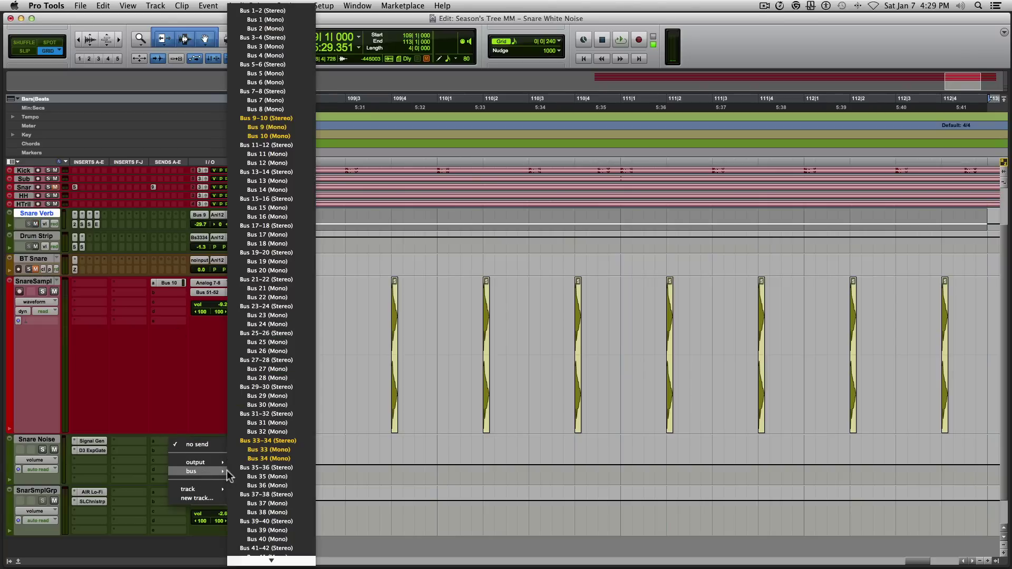
pyautogui.click(285, 128)
pyautogui.keyDown('alt'); pyautogui.click(293, 257); pyautogui.keyUp('alt')
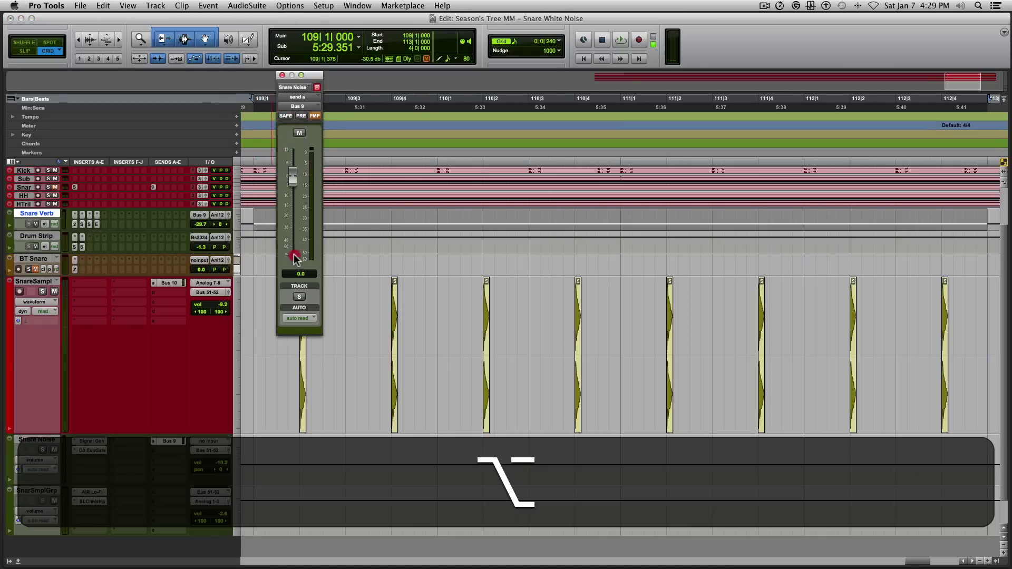
pyautogui.click(301, 116)
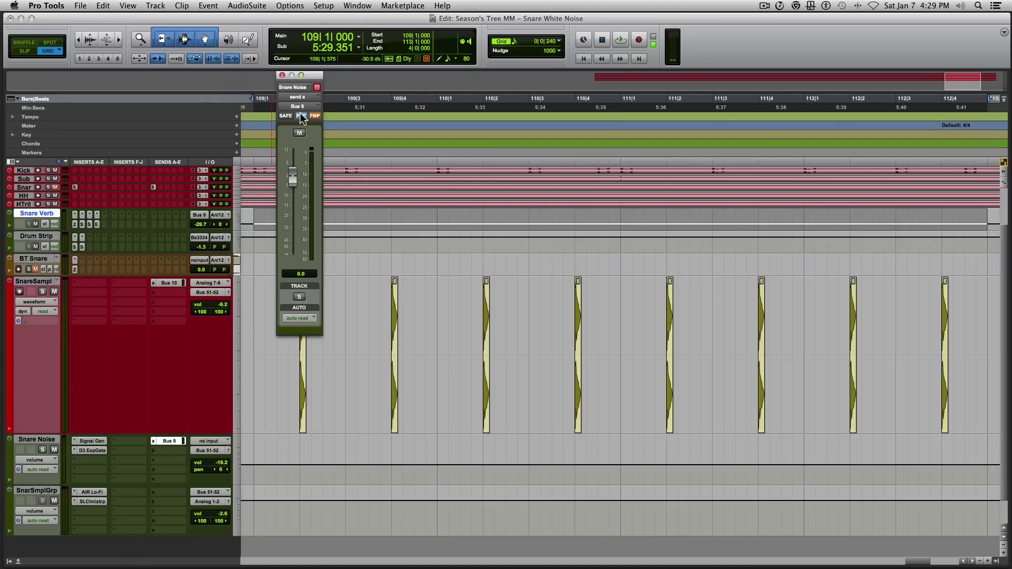
pyautogui.click(282, 75)
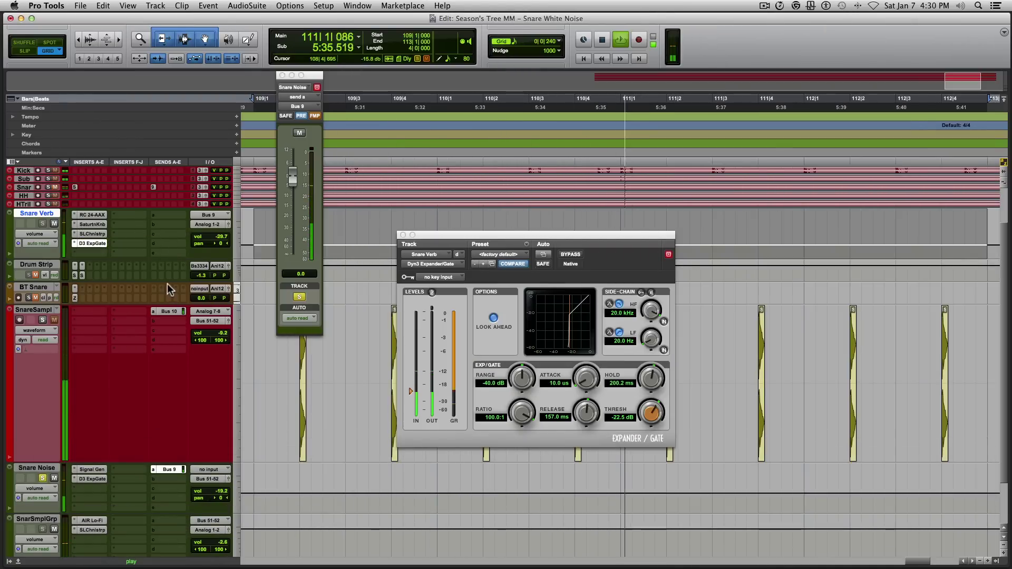
# Take Snare Noise out of solo, audition the reverb in the full beat, and close the Expander/Gate and send windows
pyautogui.press('space')
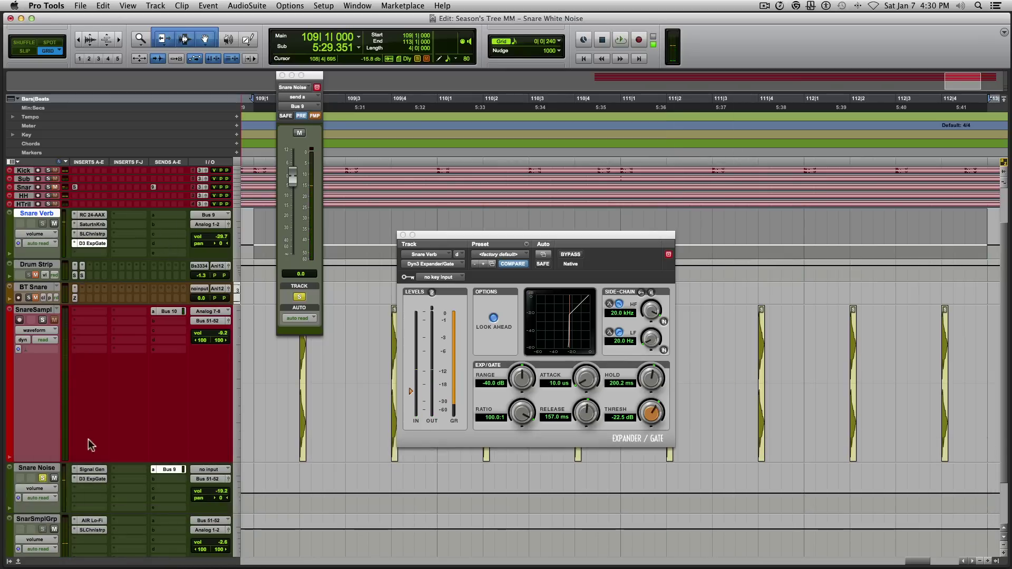
pyautogui.click(43, 477)
pyautogui.press('space')
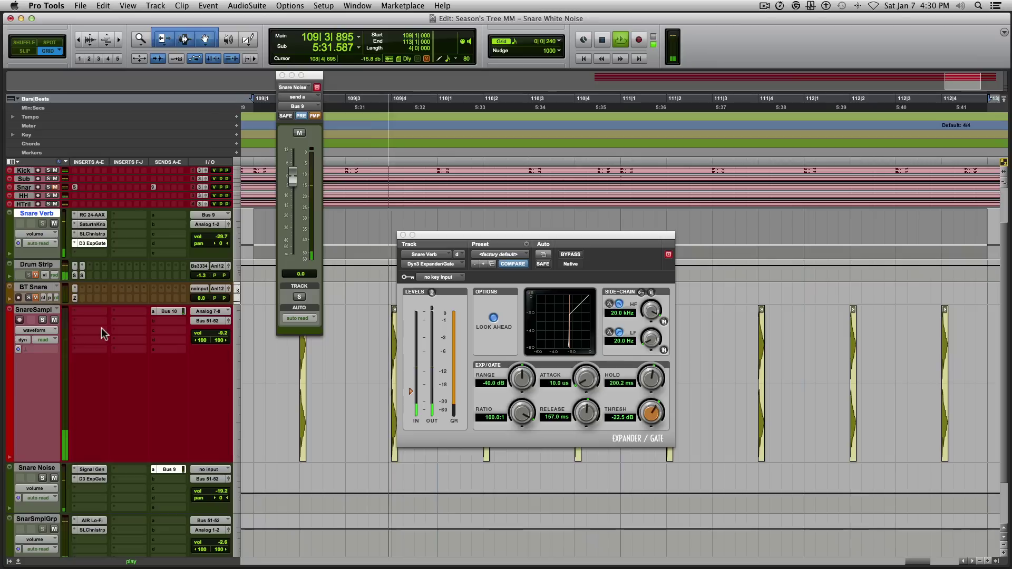
pyautogui.click(403, 236)
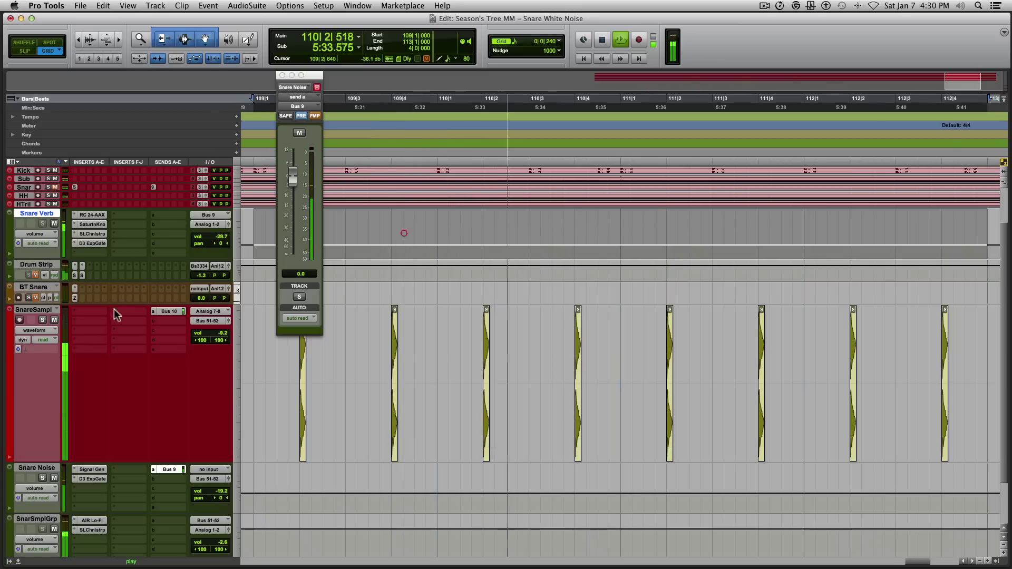
pyautogui.click(282, 75)
pyautogui.press('space')
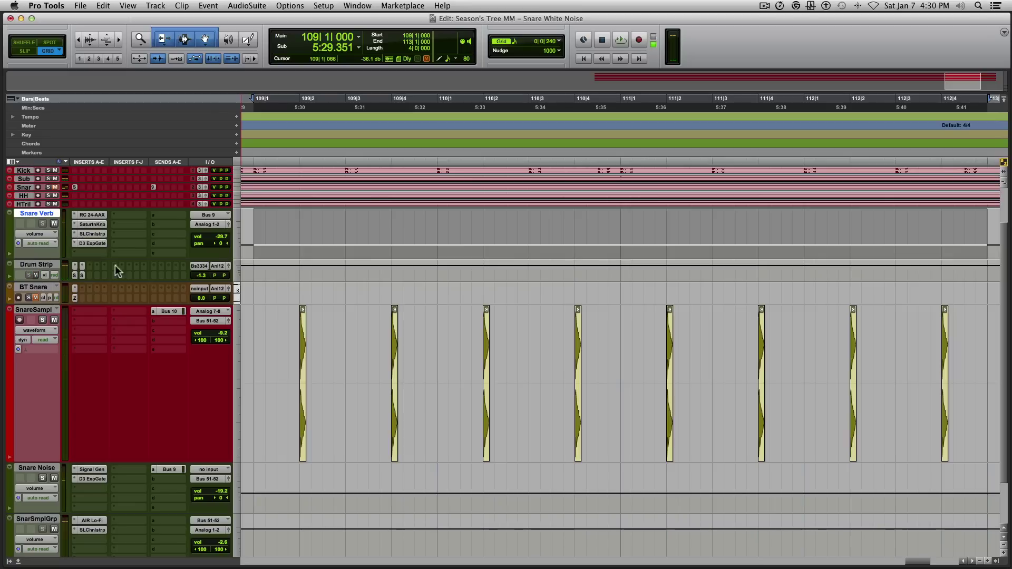
# Play the loop, lower SnarSmplGrp's volume to -5.2 dB and save the session
pyautogui.press('space')
pyautogui.scroll(-1, 179, 265)
pyautogui.press('super+s')
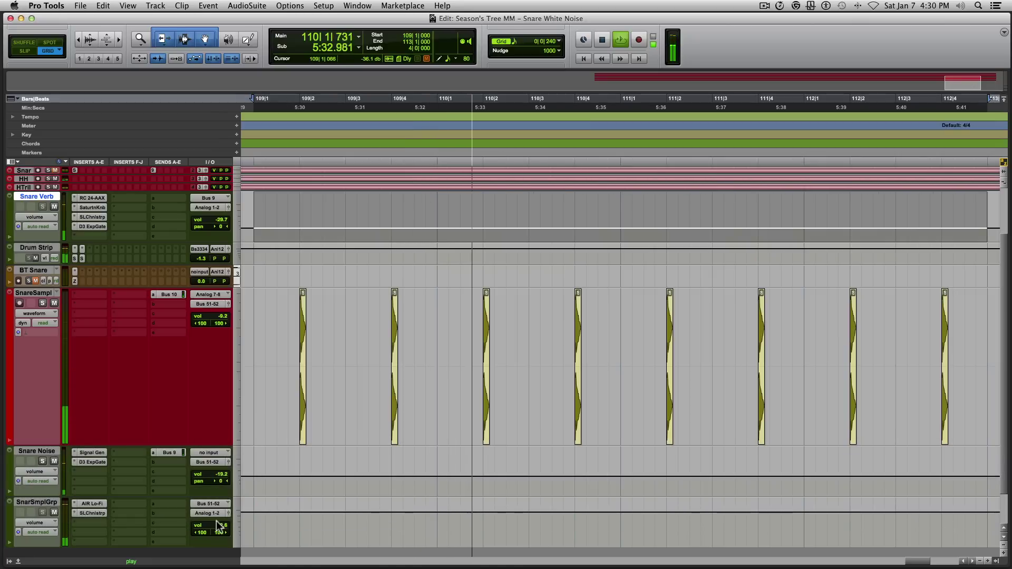
pyautogui.moveTo(216, 525); pyautogui.dragTo(218, 528)
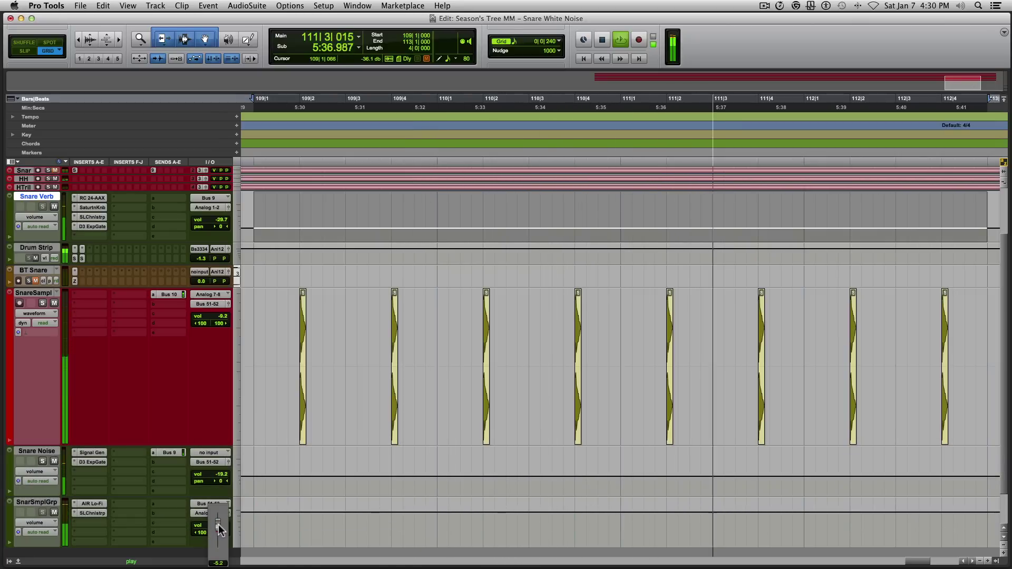
pyautogui.scroll(3, 166, 443)
pyautogui.scroll(-3, 166, 441)
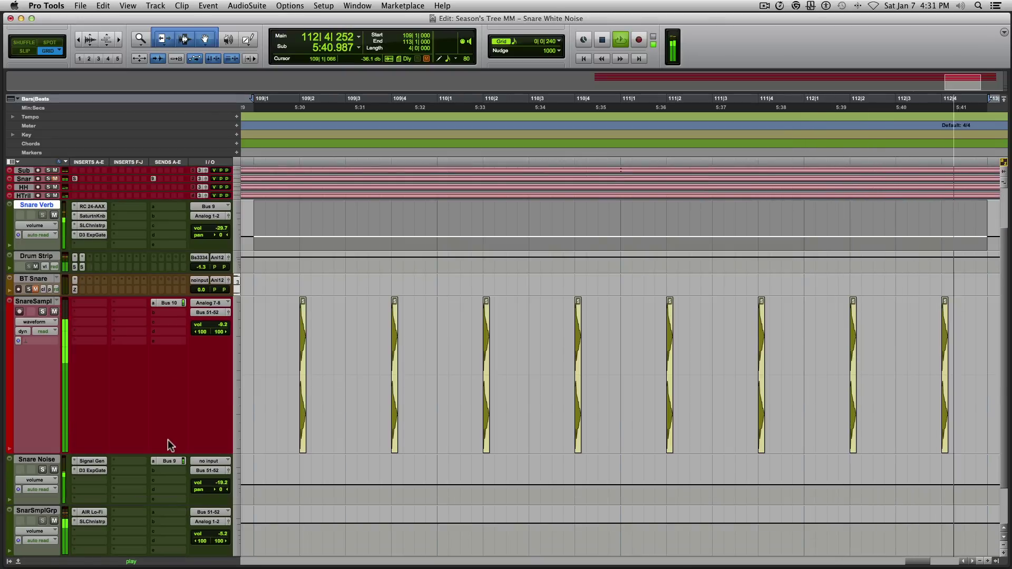
pyautogui.press('super+s')
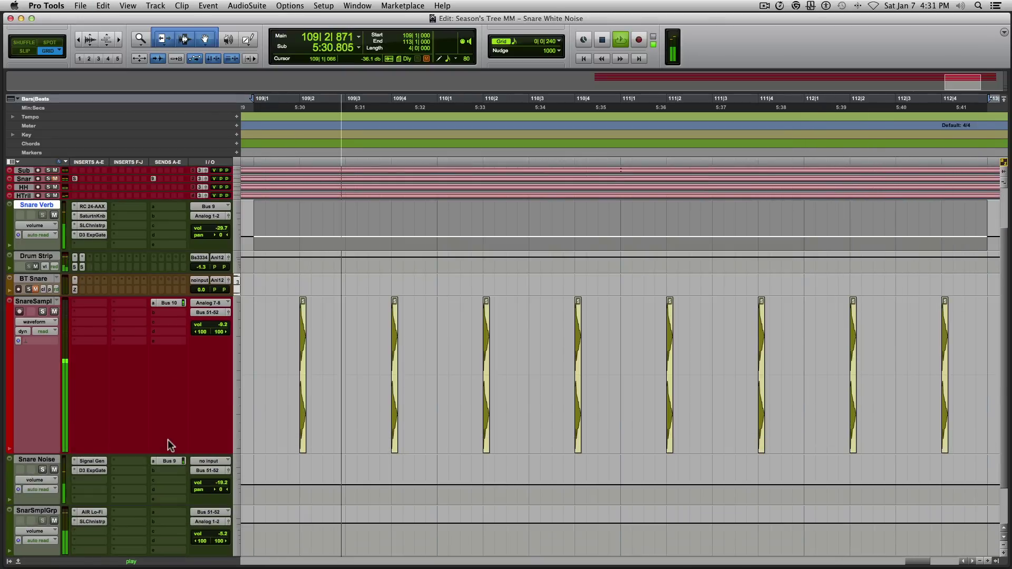
# Lower Snare Verb's volume to -36.8 dB during playback, save the session and stop playback
pyautogui.moveTo(218, 230); pyautogui.dragTo(218, 232)
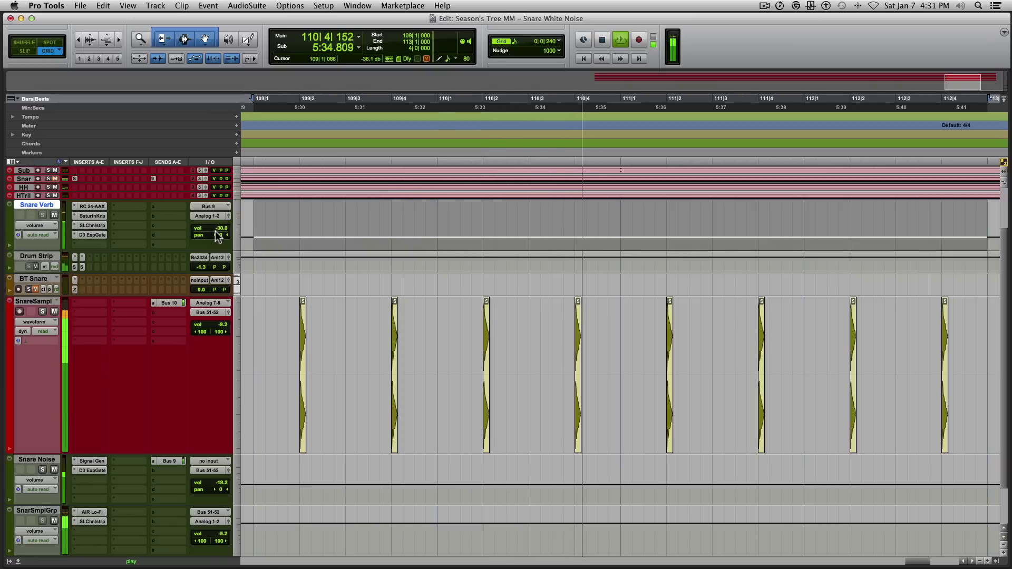
pyautogui.press('super+s')
pyautogui.press('space')
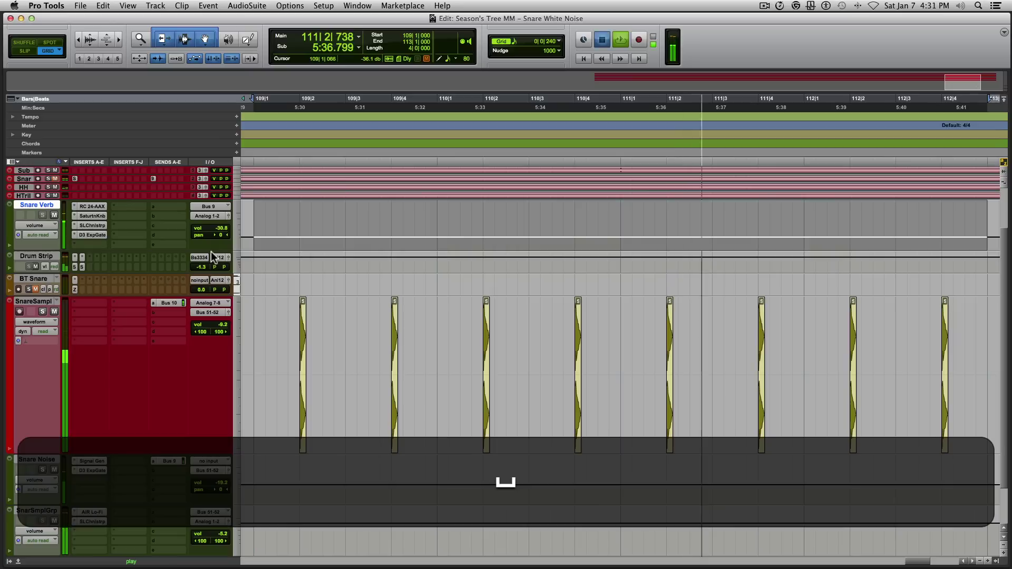